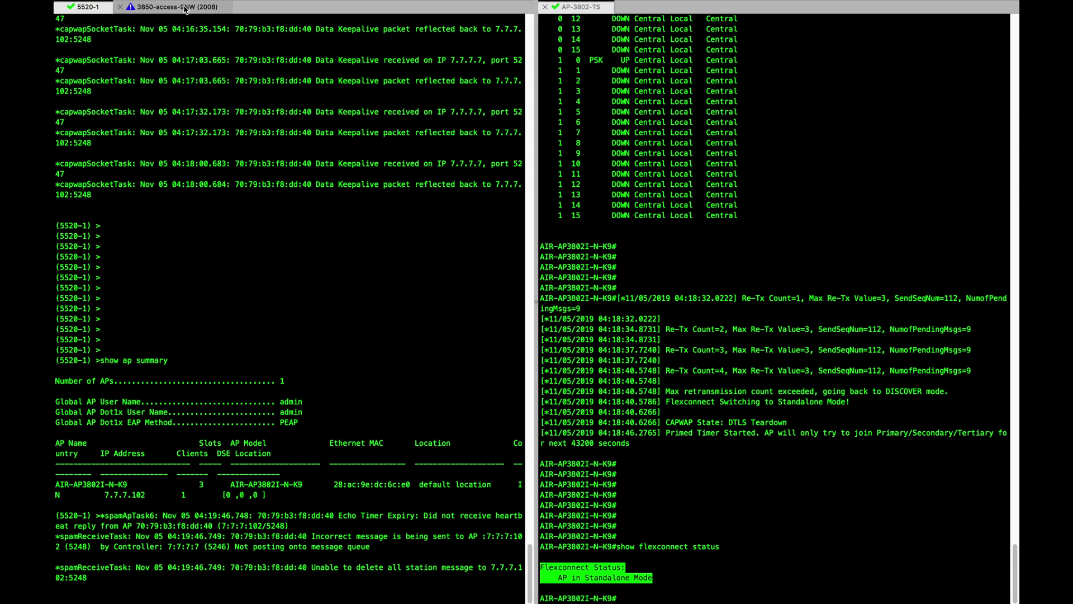
Step: On the 3850-access-9NW switch, bring VLAN 7 back up with no shutdown and exit VLAN configuration
click(187, 8)
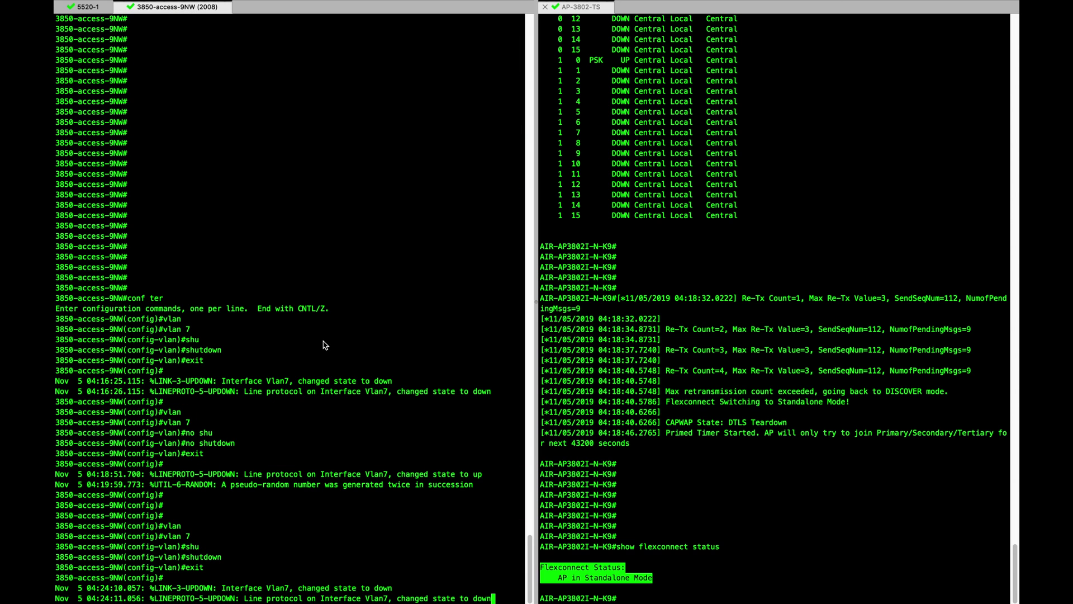
text(vl)
key(Tab)
text(n)
key(BackSpace)
text(7)
key(Return)
text(no shu)
key(Tab)
key(Return)
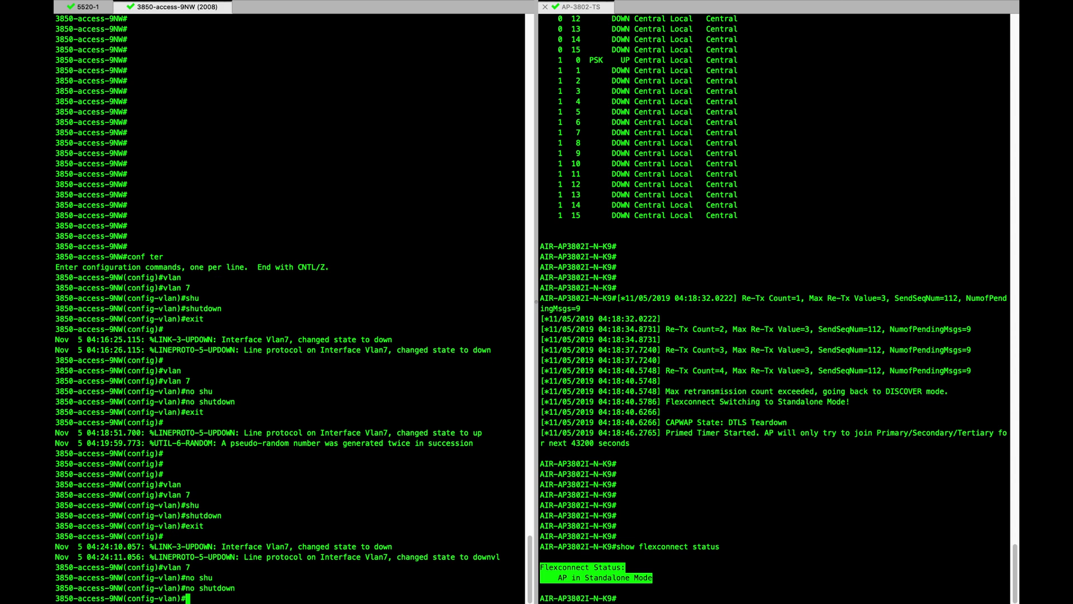
text(exit)
key(Return)
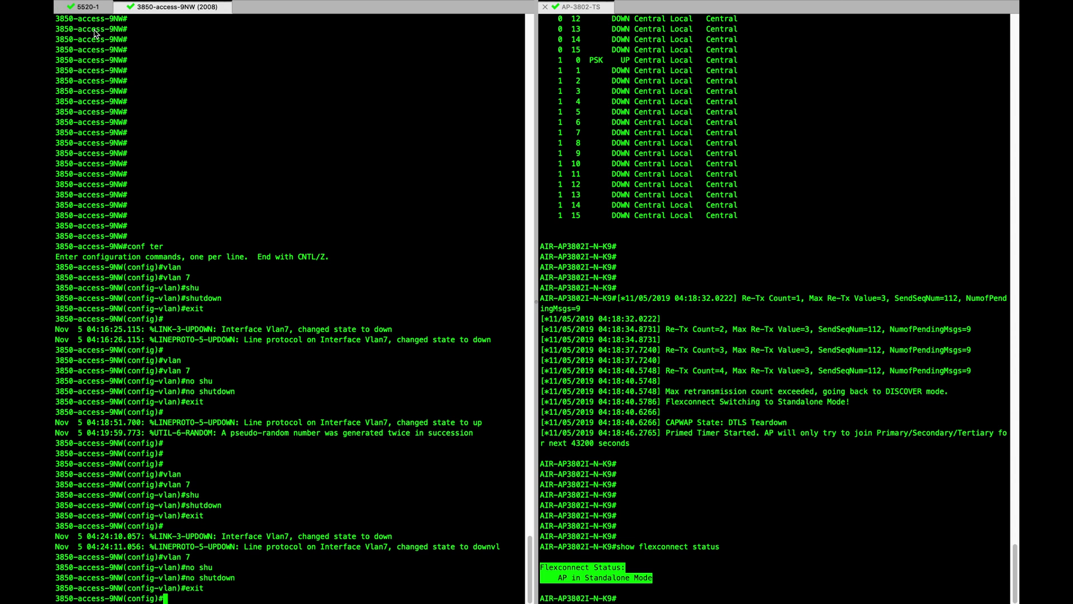
Step: On the 5520-1 controller console, run show ap summary to check which access points are joined
click(87, 7)
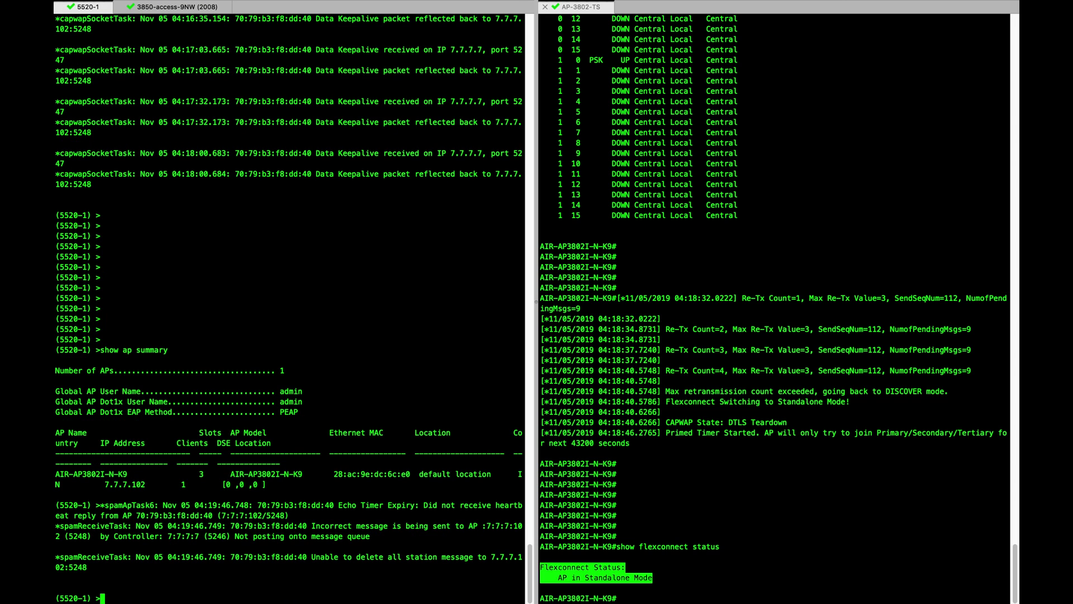
key(Return)
key(Return)
key(Return)
key(Return)
key(Return)
key(Return)
key(Return)
key(Up)
key(Up)
key(Down)
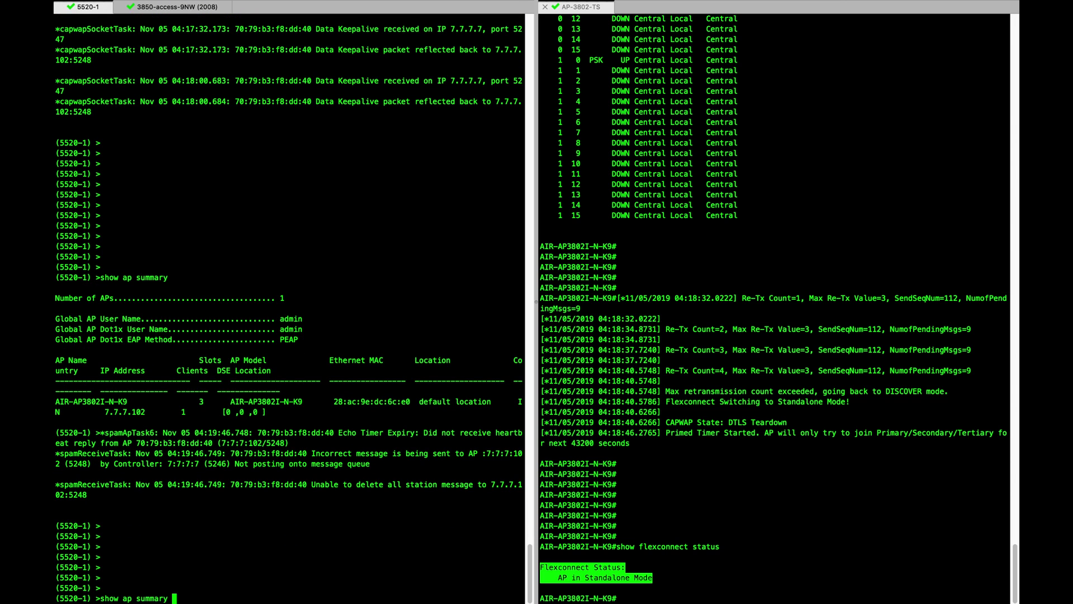
key(Return)
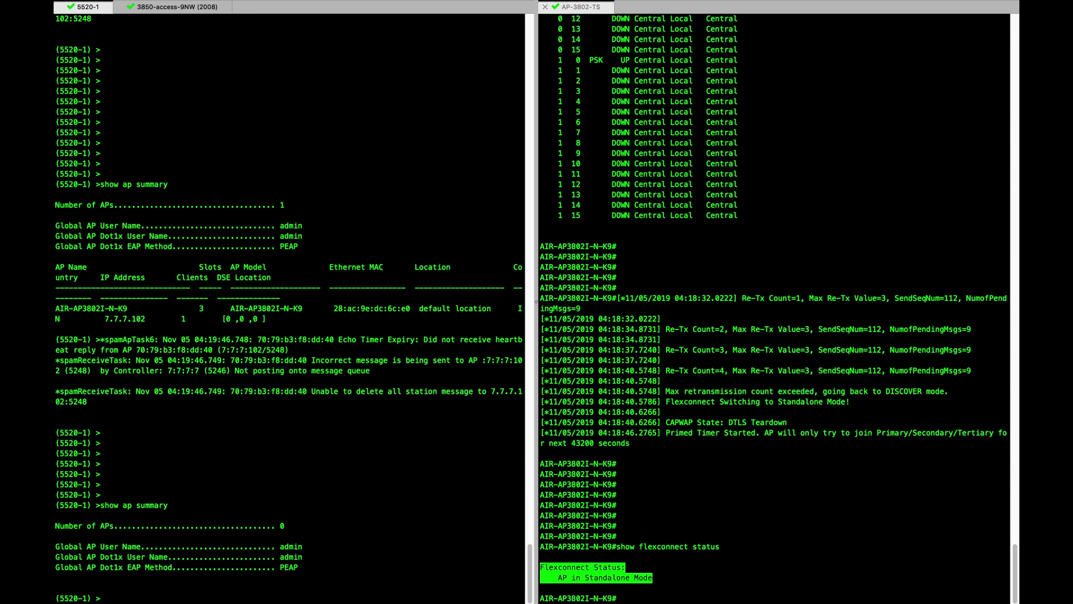
Step: Highlight the controller's echo timer and station-deletion log messages, and the show ap summary command below them
triple_click(210, 397)
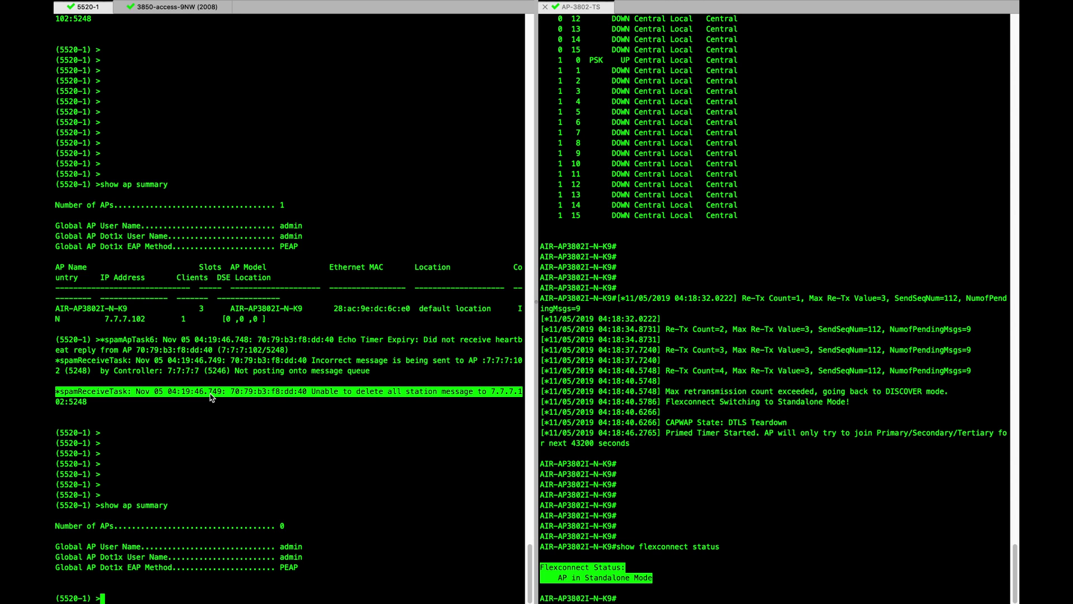
click(91, 396)
drag(104, 410, 56, 338)
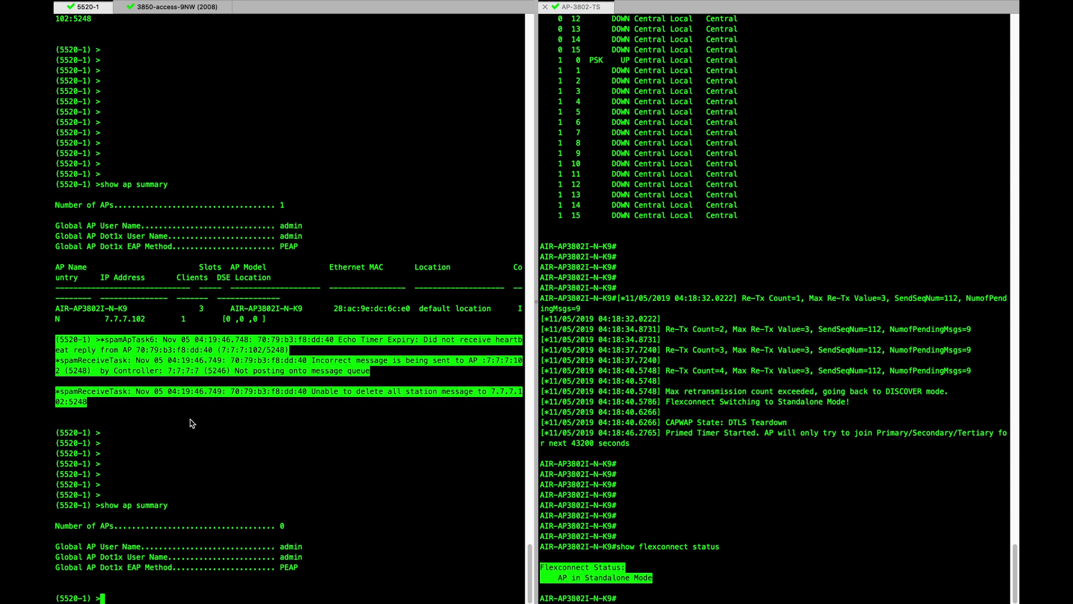
triple_click(156, 506)
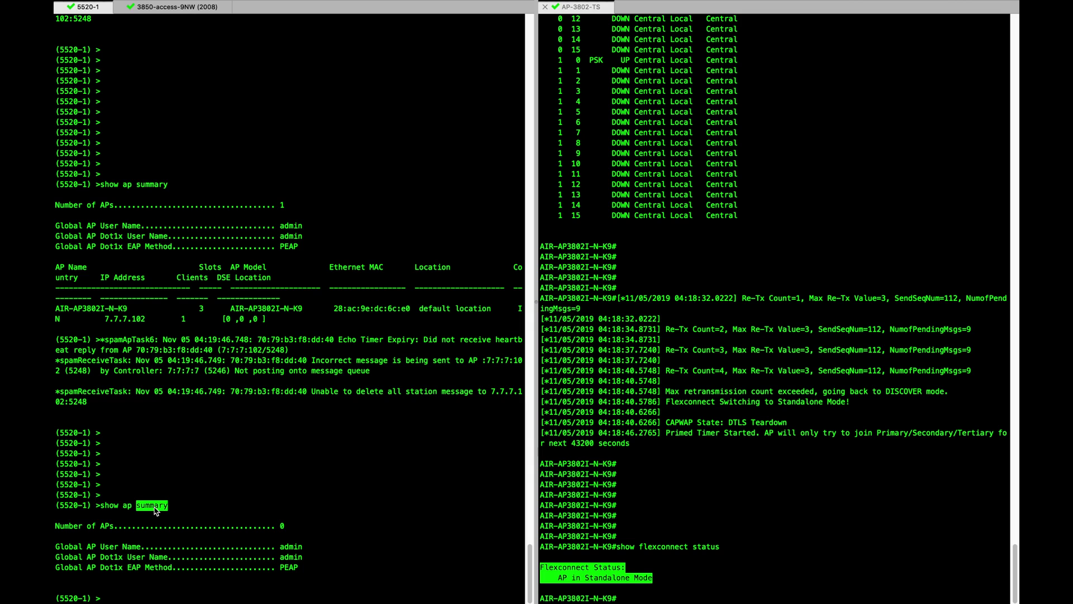
click(360, 562)
Step: Get a fresh prompt on the AP-3802-TS console and examine its messages about rejoining the controller
click(837, 417)
key(Return)
key(Return)
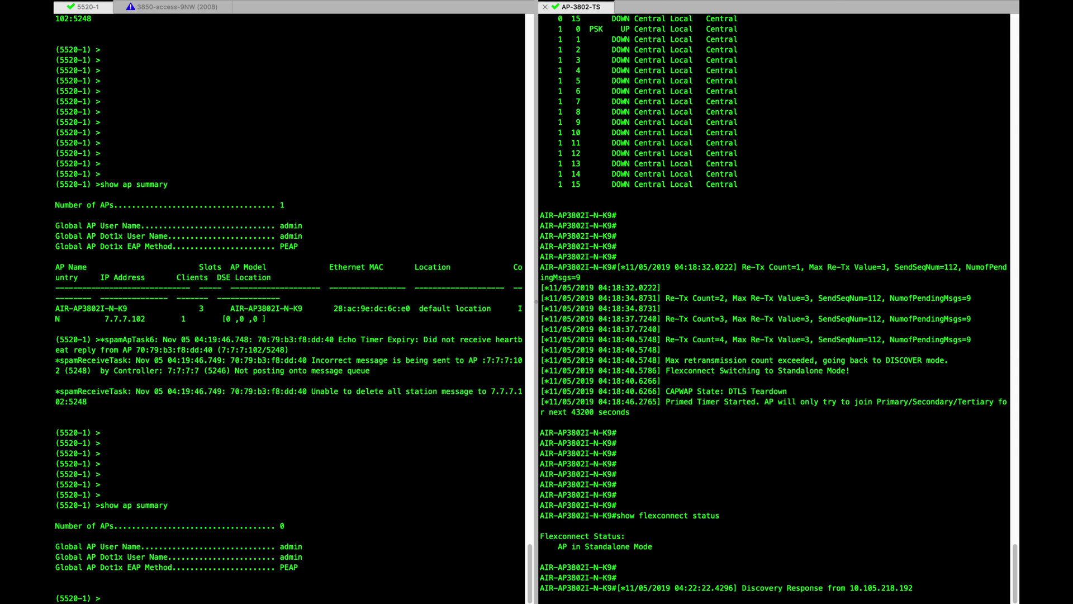
drag(642, 424, 540, 391)
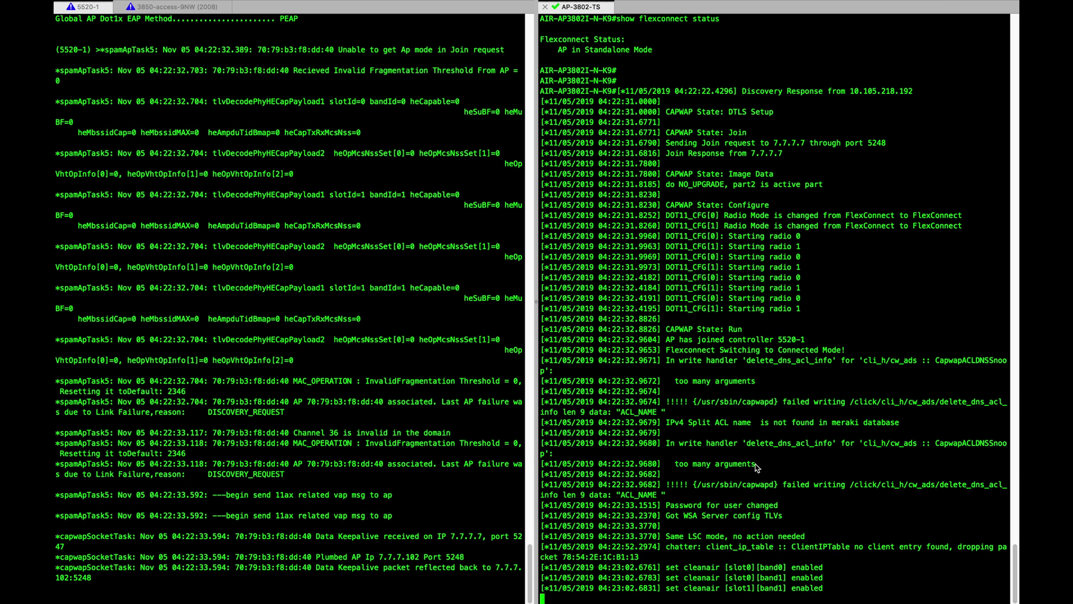
Step: Return to the 5520-1 console and run show ap summary again to recheck the access point's registration
click(376, 458)
key(Return)
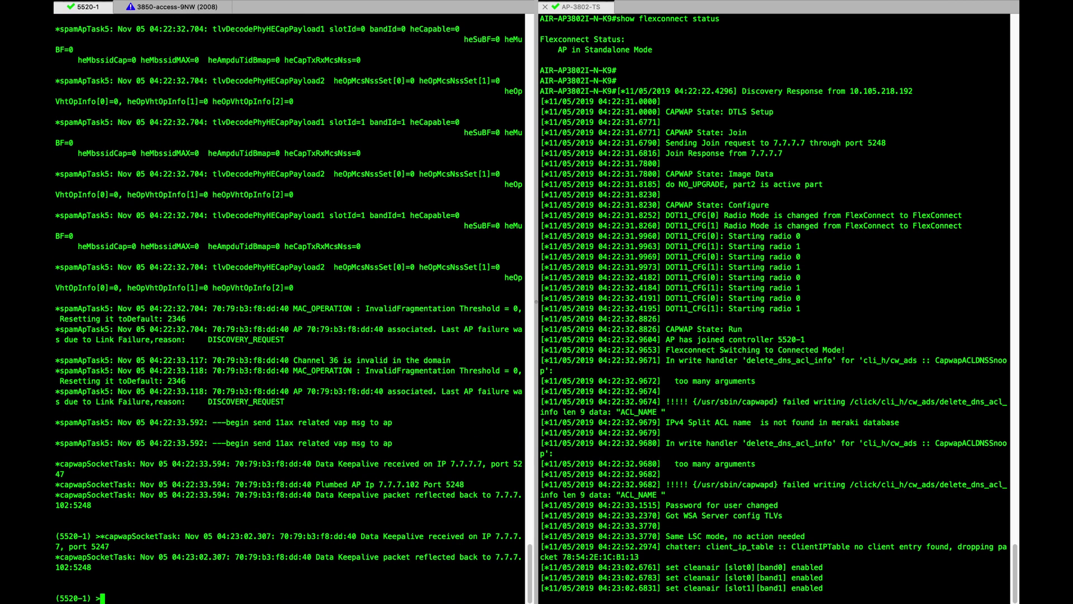
text(show ap summary)
key(Return)
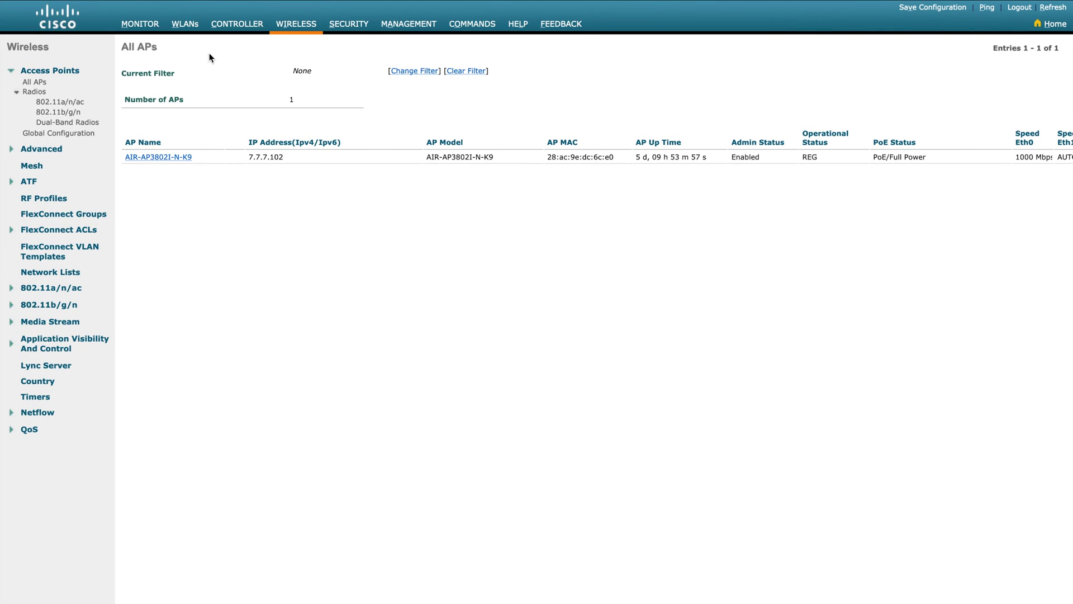
Step: In the controller's web interface, enable FlexConnect Local Switching in the PSK WLAN's advanced settings and apply the change
click(186, 25)
click(140, 123)
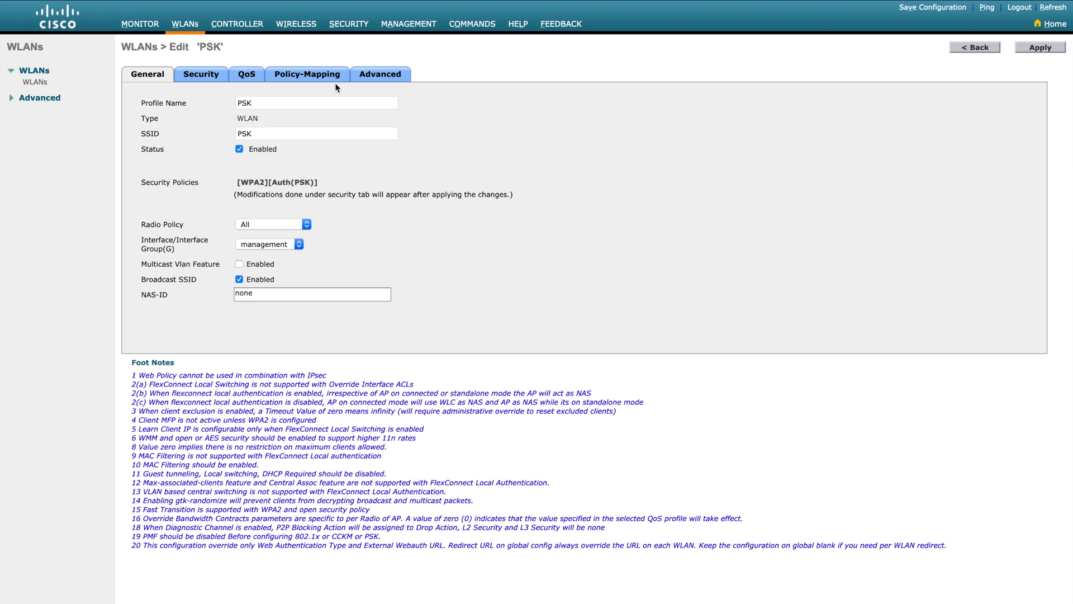
click(397, 80)
scroll(429, 246, down, 5)
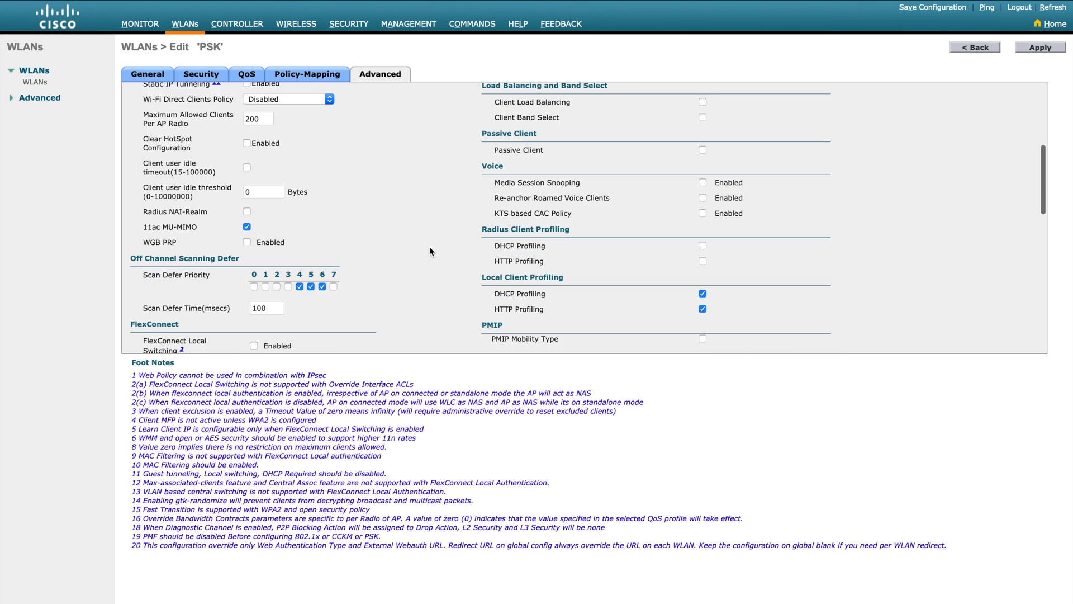
scroll(429, 251, down, 2)
click(255, 212)
drag(191, 221, 140, 204)
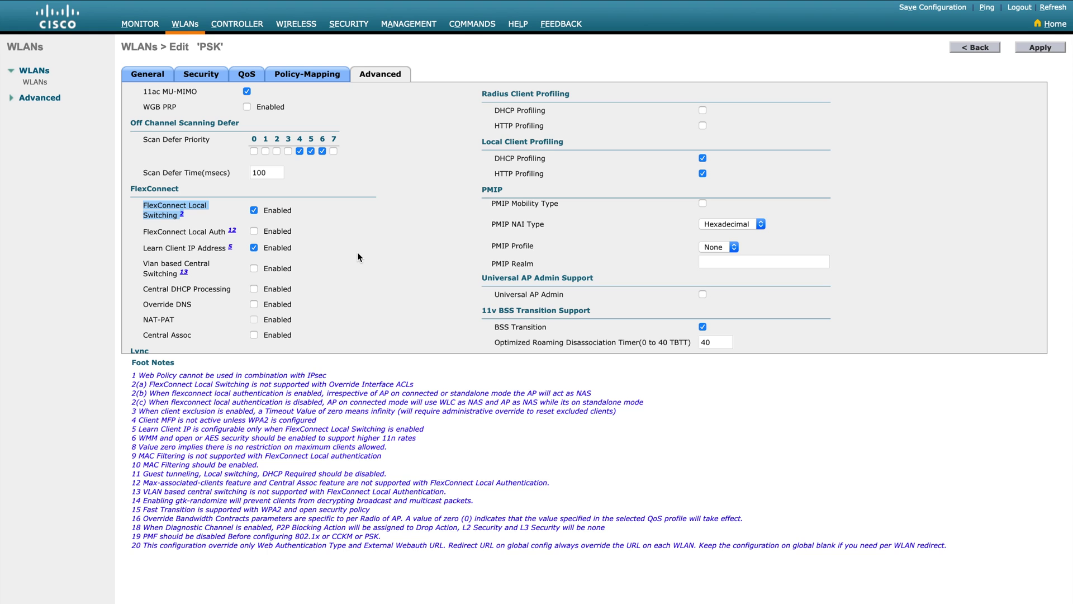
click(1056, 51)
click(824, 249)
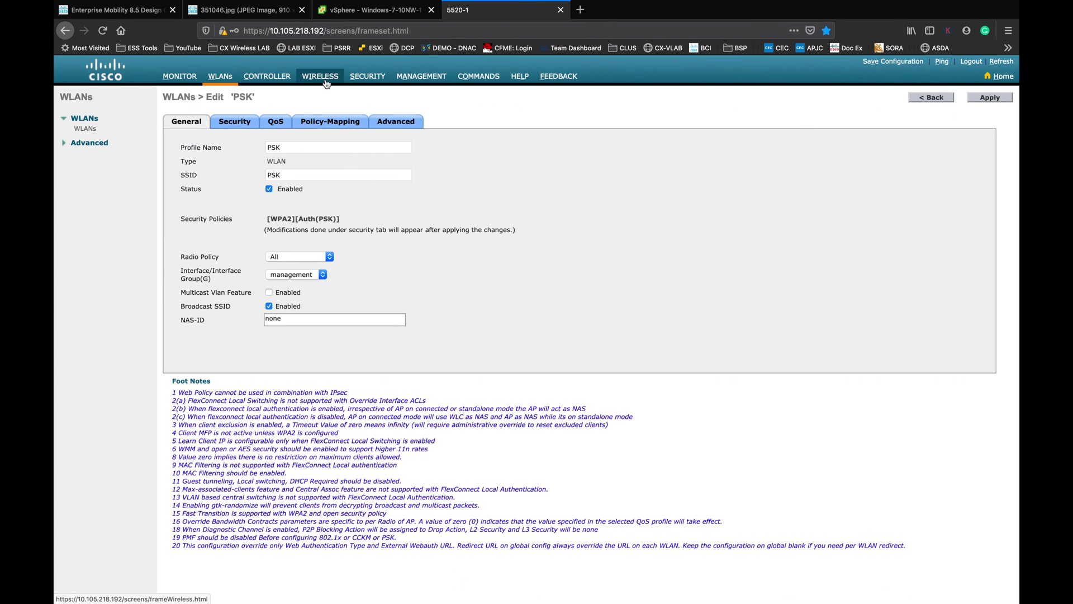
Step: View the controller's monitoring summary down to its access point and client summaries
click(180, 76)
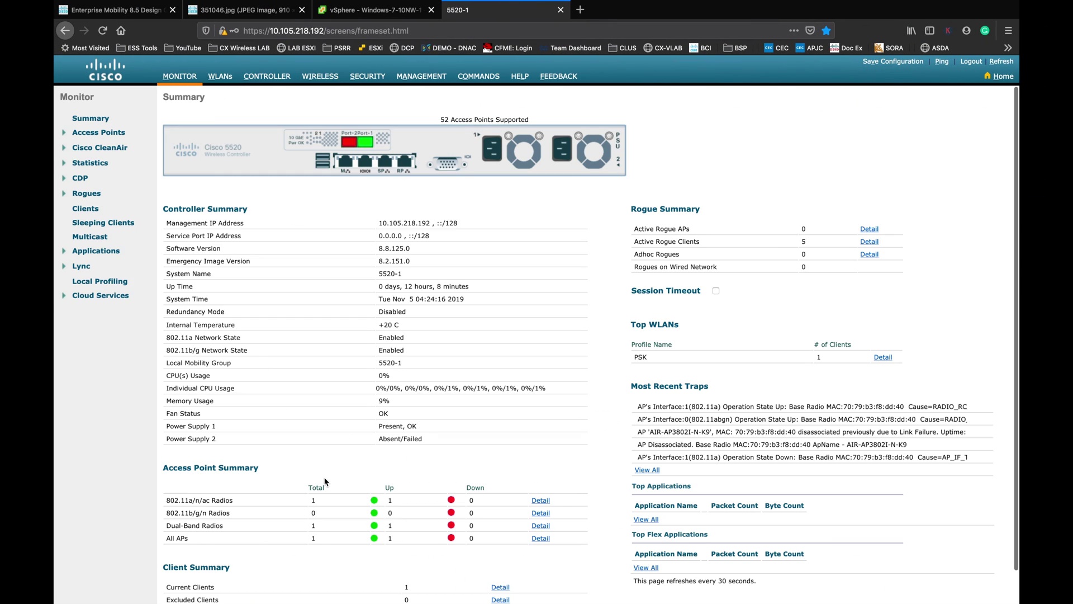
scroll(260, 566, down, 1)
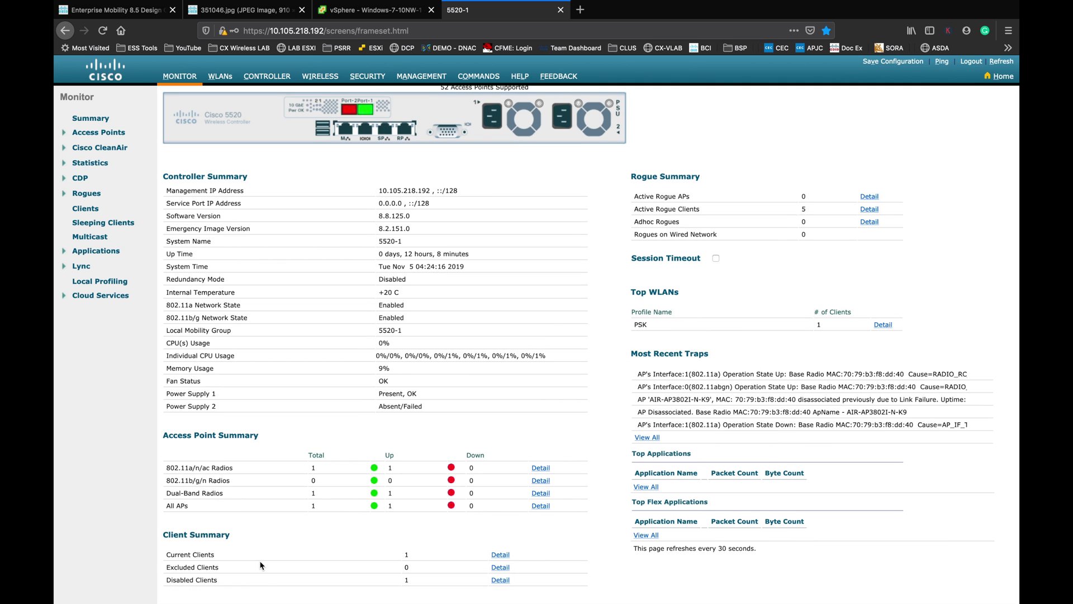
Step: Switch to the terminal, run show flexconnect wlan on the AP-3802-TS console and page through the full output
key(super+Tab)
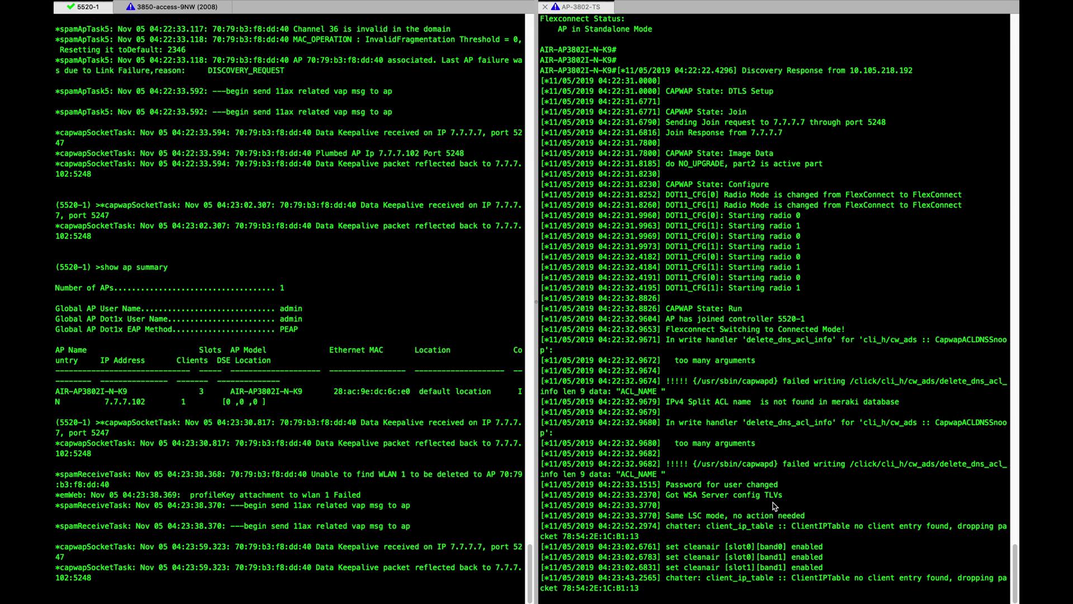
key(Return)
key(Return)
key(Return)
text(show flexconnect wlan)
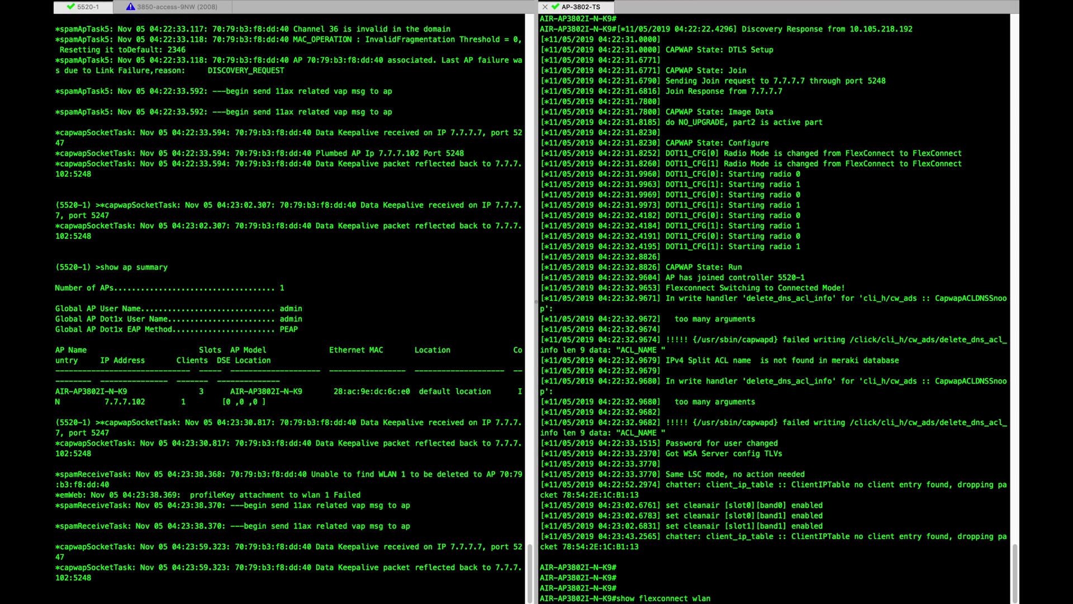
key(Return)
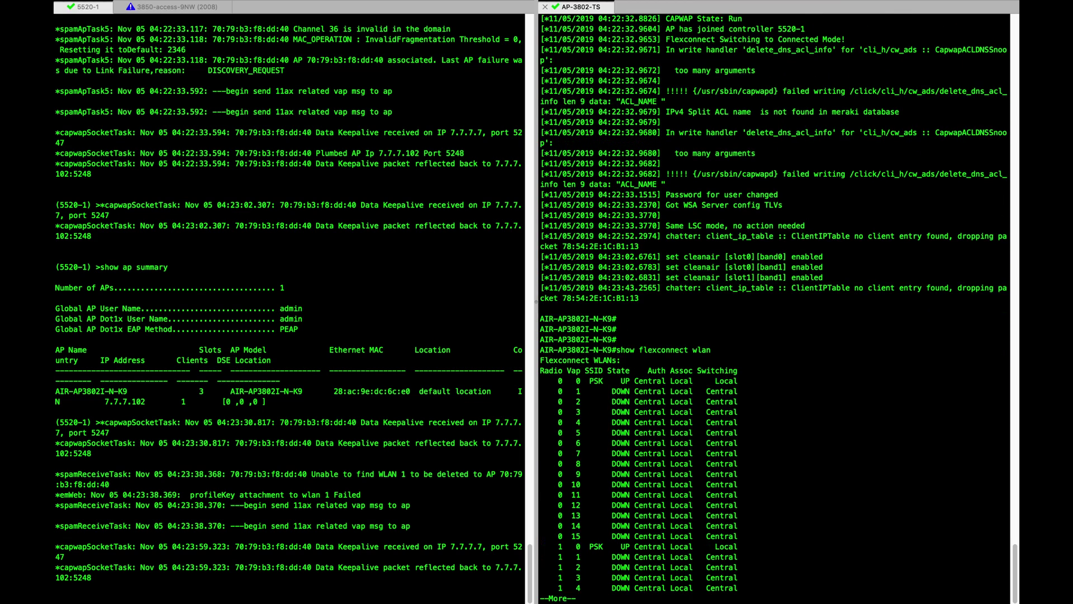
key(space)
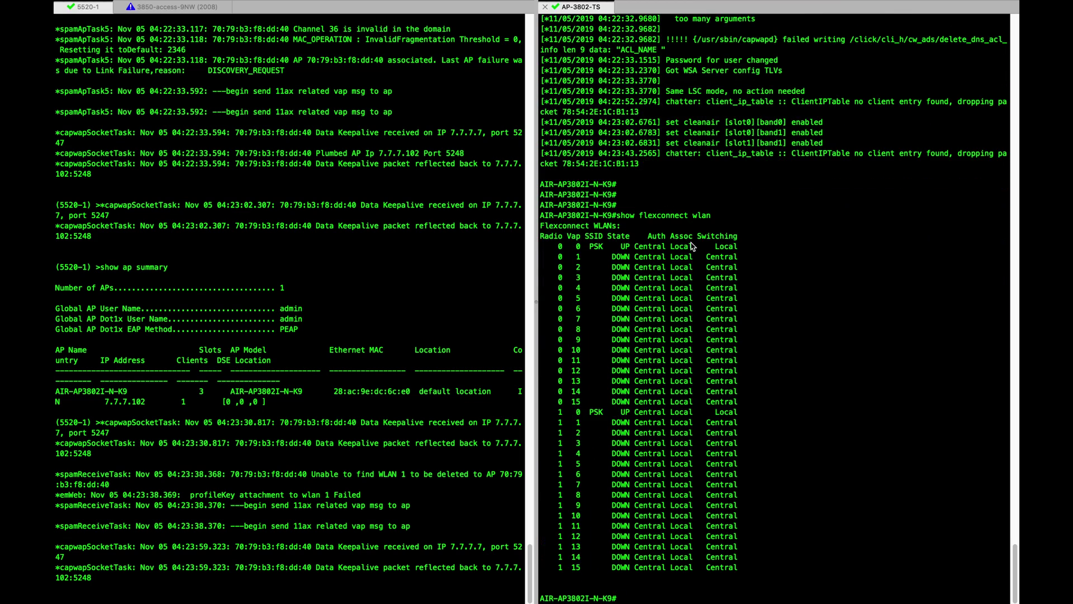
Step: Examine the Auth and Switching columns of the PSK row for radio 0 in the FlexConnect WLAN list
drag(739, 246, 540, 250)
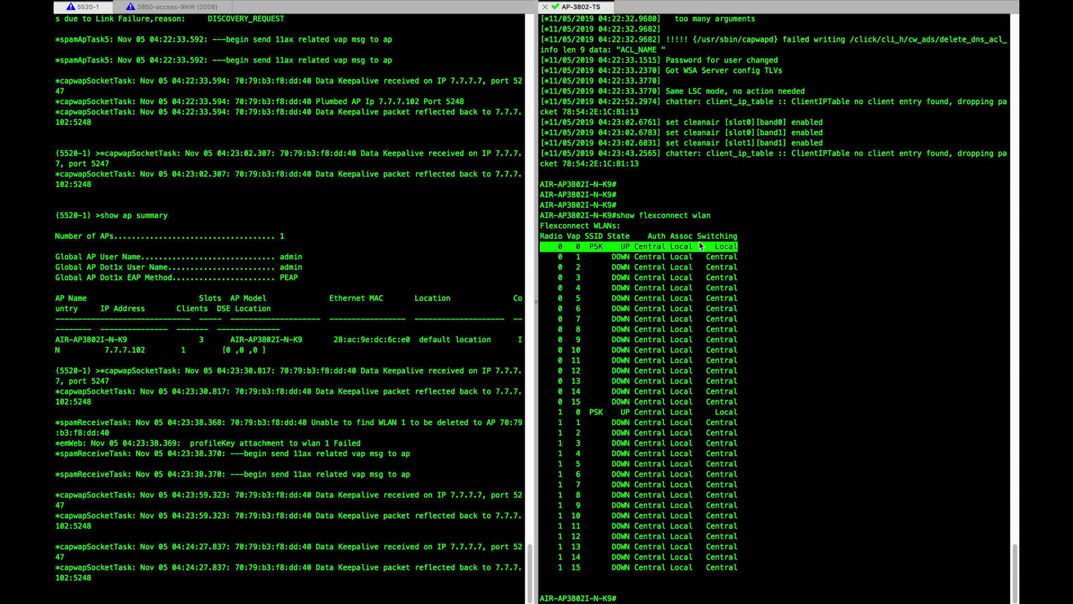
click(732, 252)
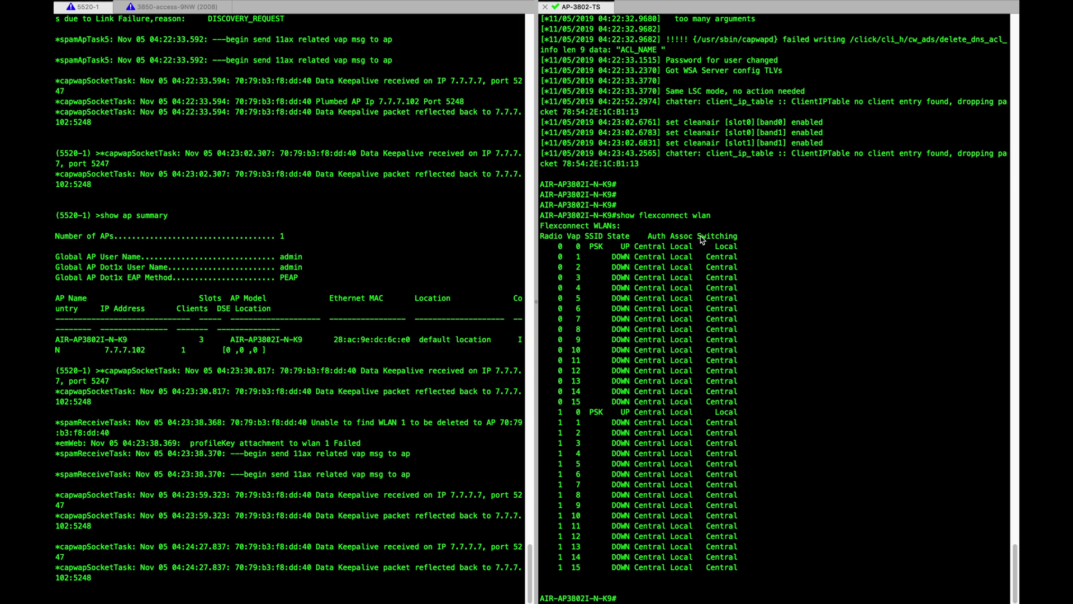
double_click(739, 237)
drag(741, 247, 712, 247)
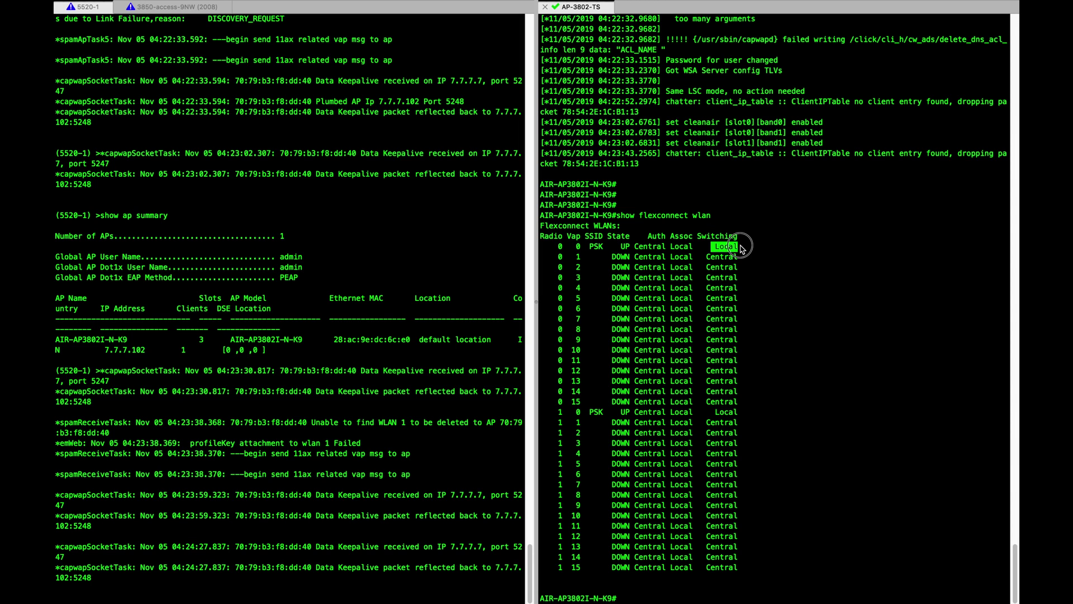
click(668, 249)
click(647, 238)
drag(646, 238, 663, 238)
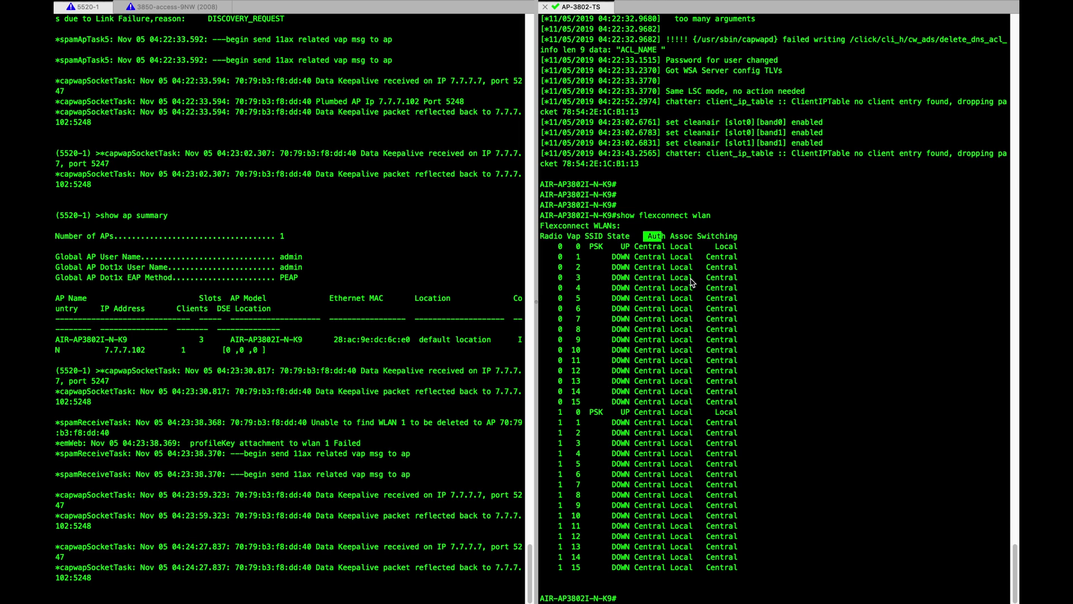
drag(743, 247, 699, 241)
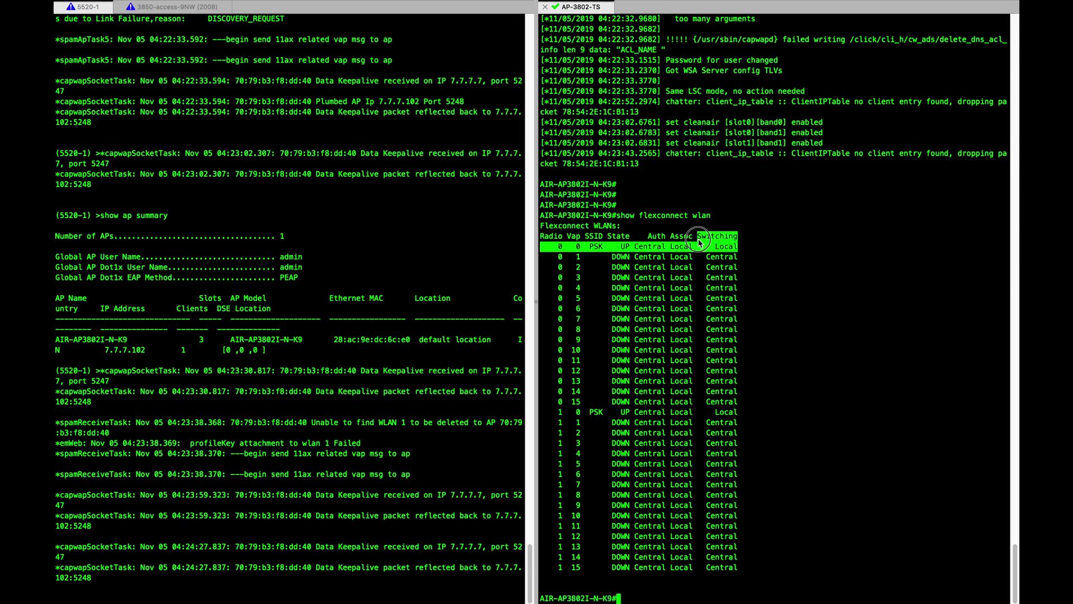
click(753, 278)
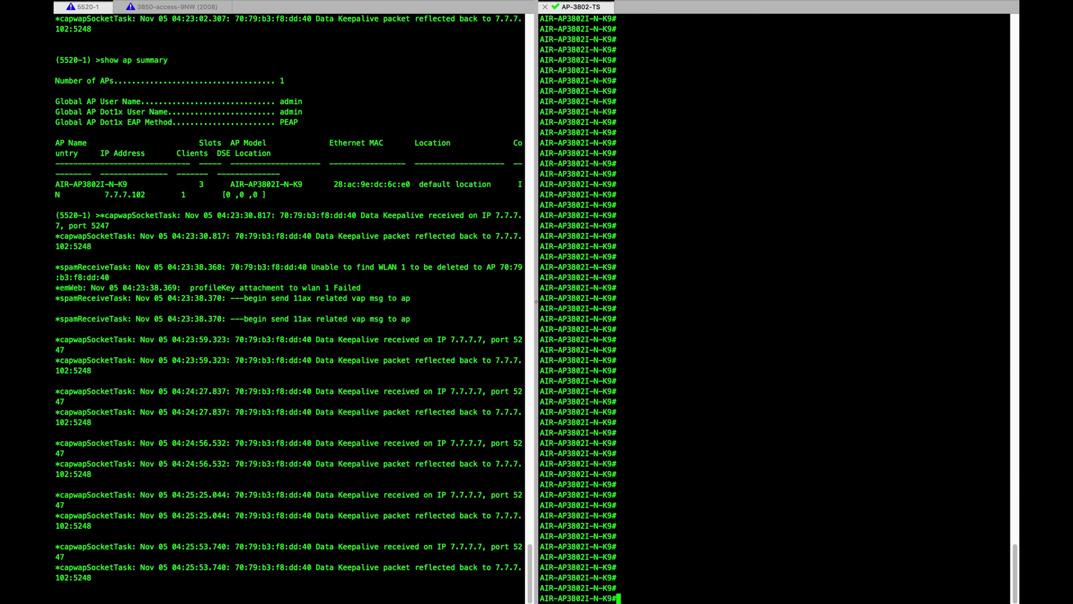
Step: Run show flexconnect wlan vlan on the access point and highlight the WLAN-VLAN mapping row for vap_id 0
text(show)
text( flexconnect wlan vlan ?)
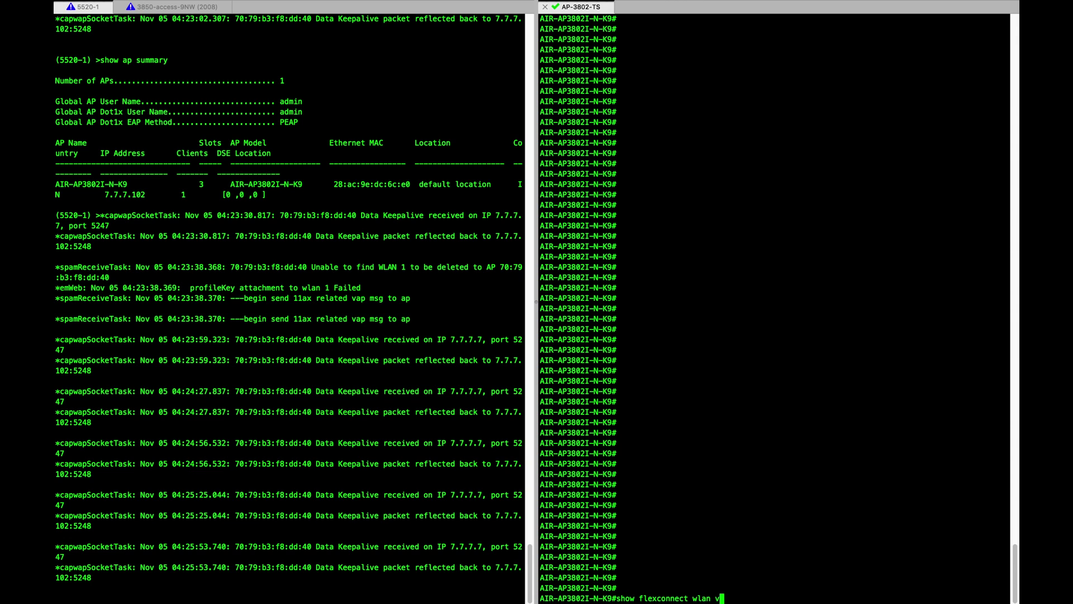
key(Return)
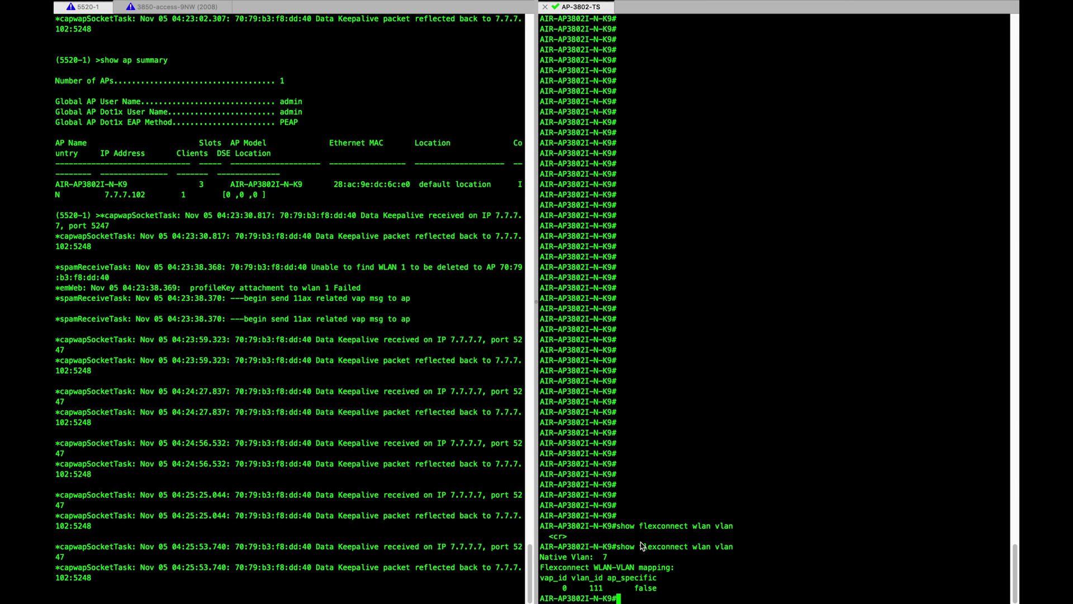
click(659, 591)
drag(660, 591, 537, 588)
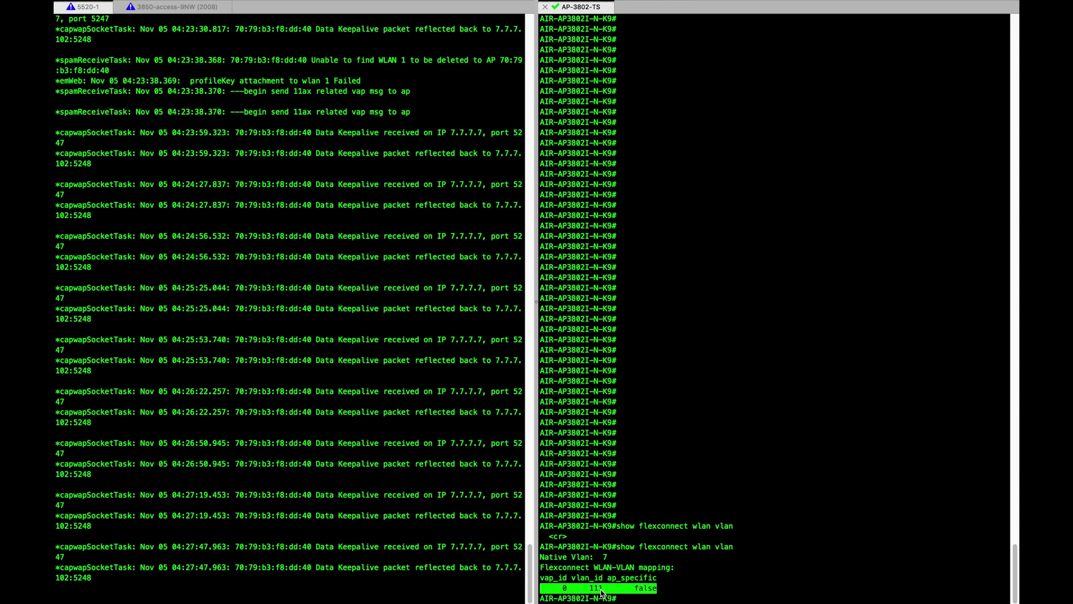
Step: Switch back to the controller's web interface and open the FlexConnect Groups list in the wireless settings
key(ctrl+Left)
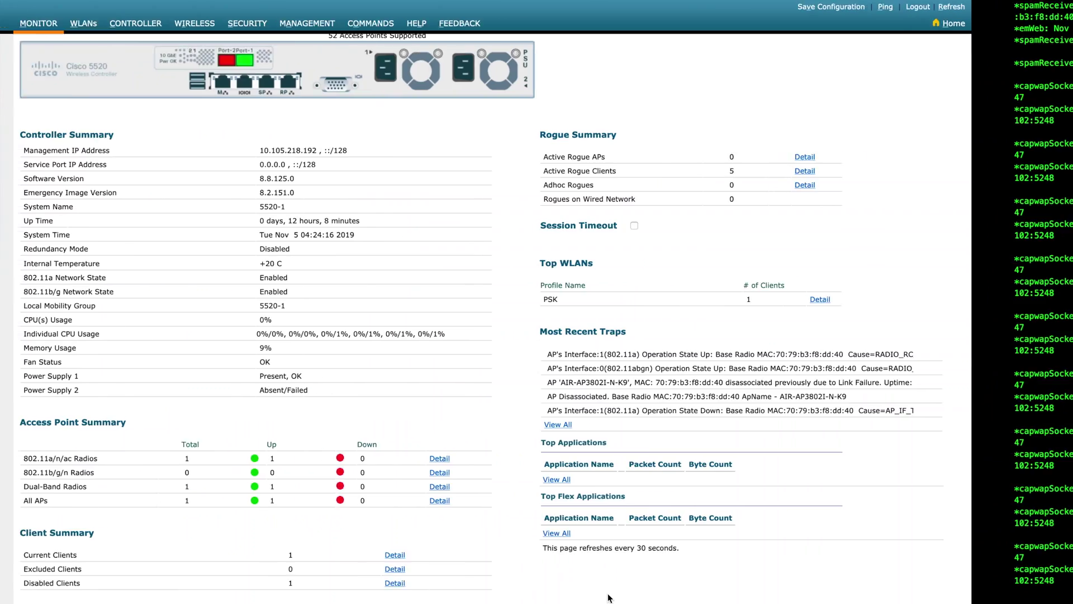
click(295, 24)
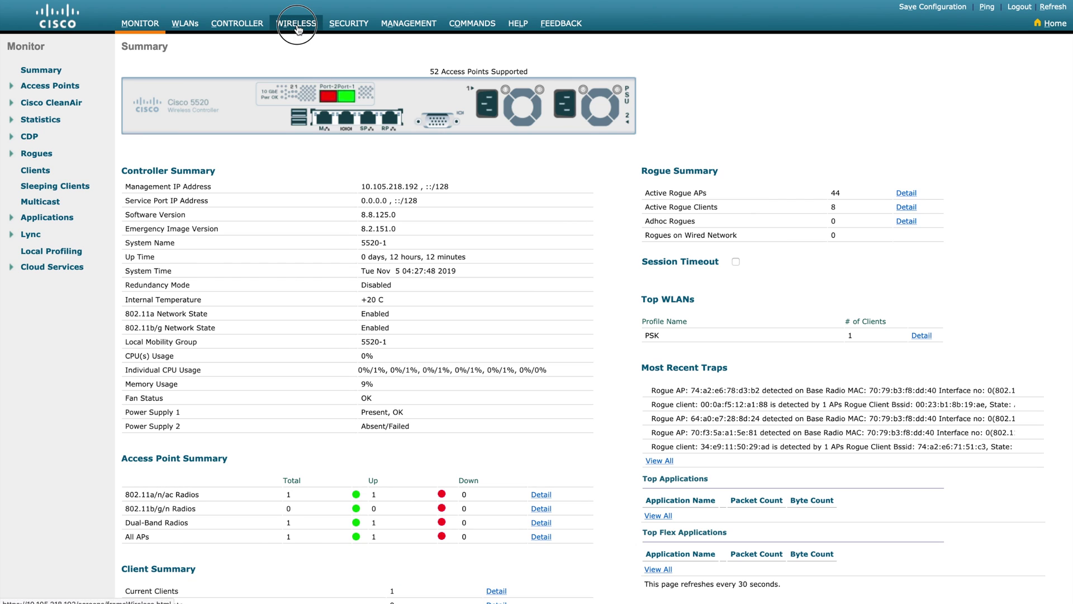
click(85, 213)
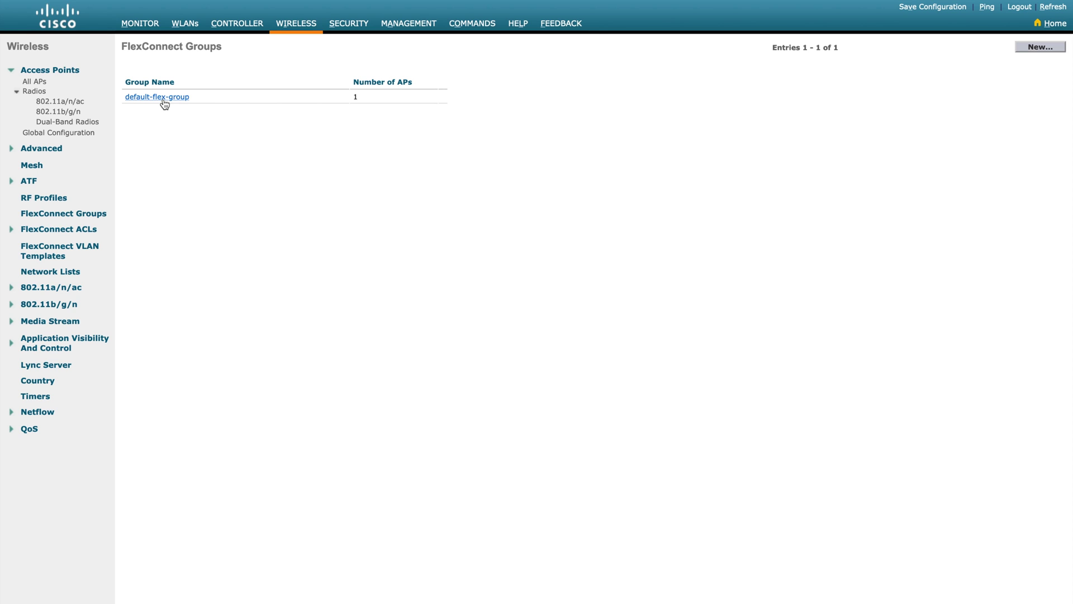
Step: Open default-flex-group and examine the group name and member access point in its FlexConnect AP list
click(163, 99)
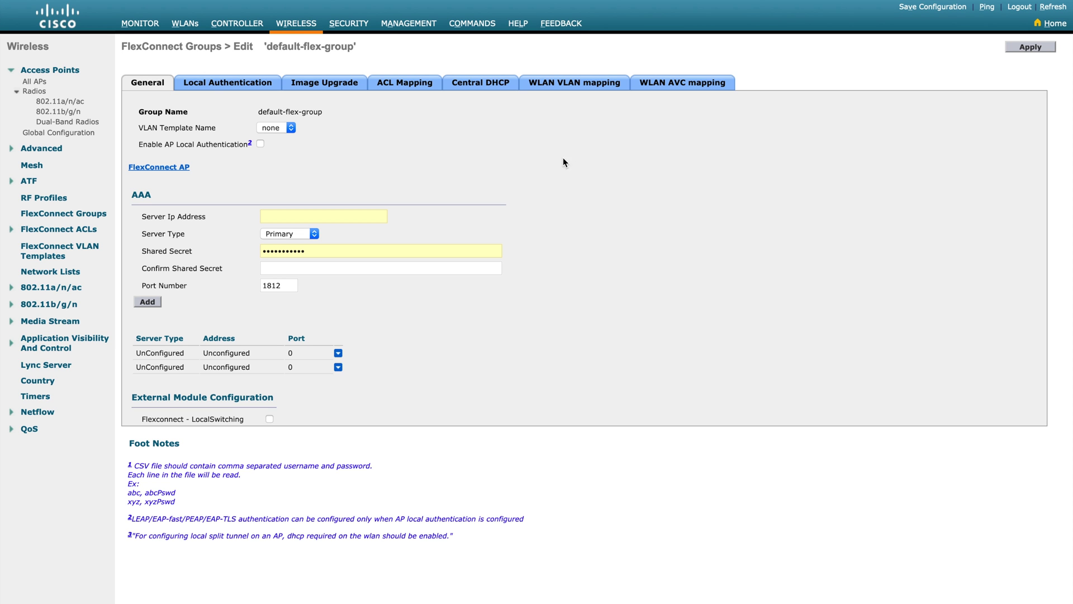
click(159, 167)
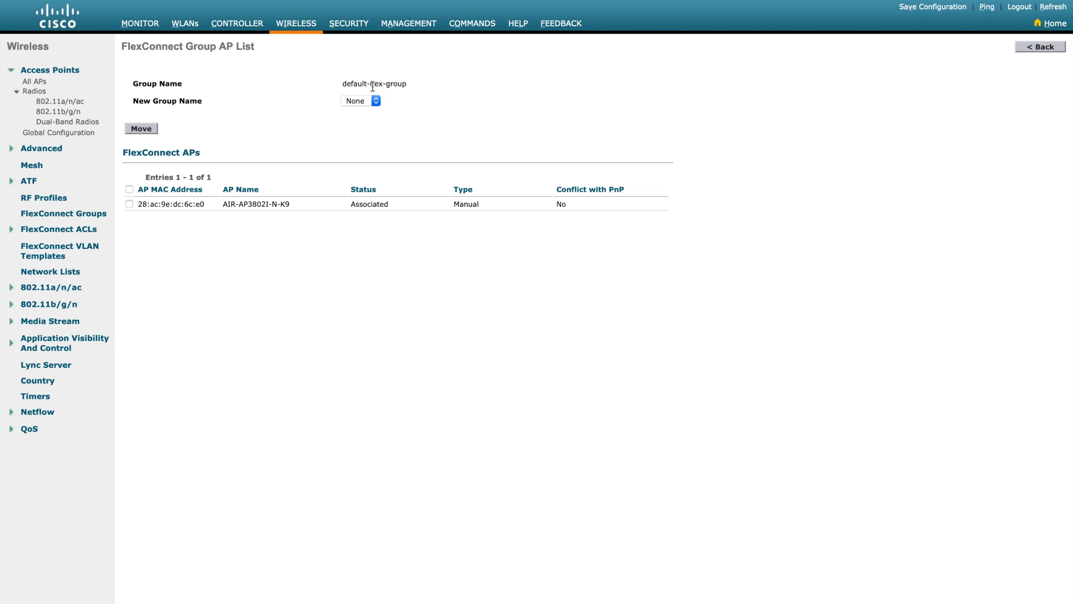
click(1057, 48)
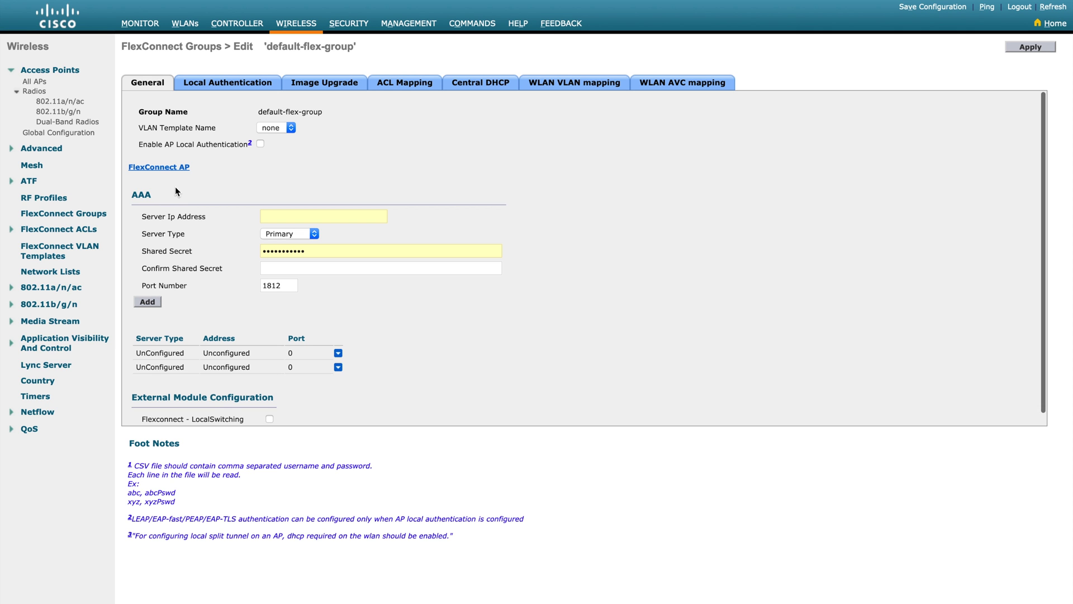
click(168, 175)
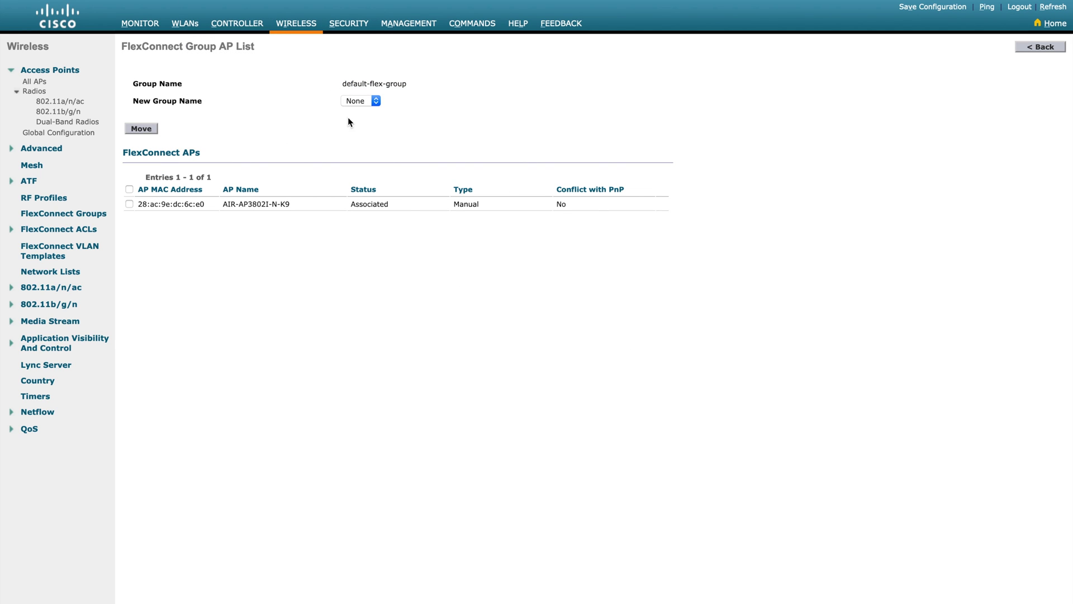
triple_click(381, 83)
triple_click(261, 204)
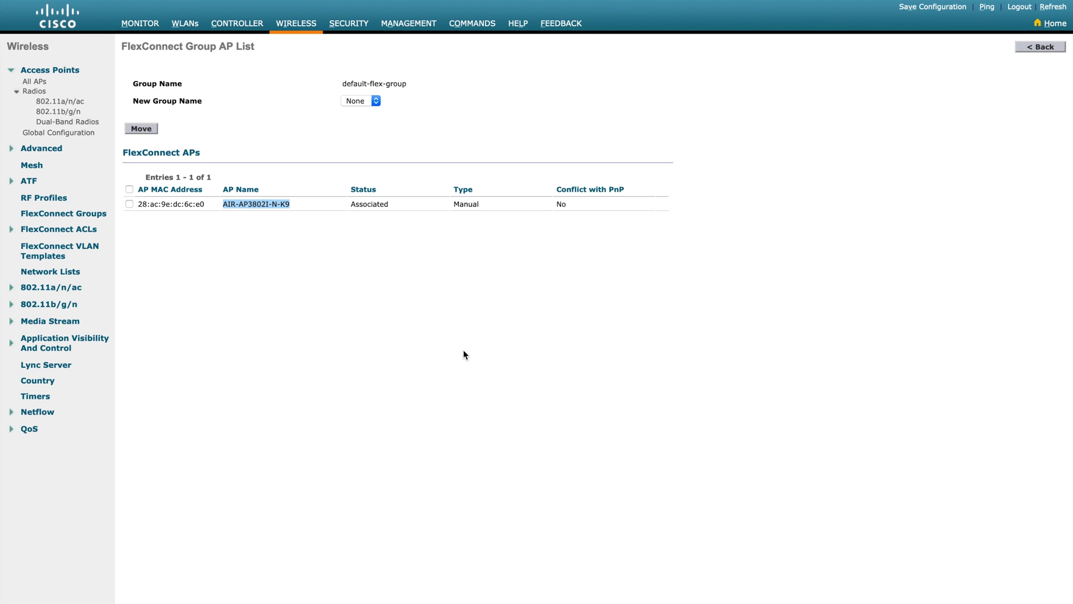
drag(240, 204, 269, 204)
click(1053, 50)
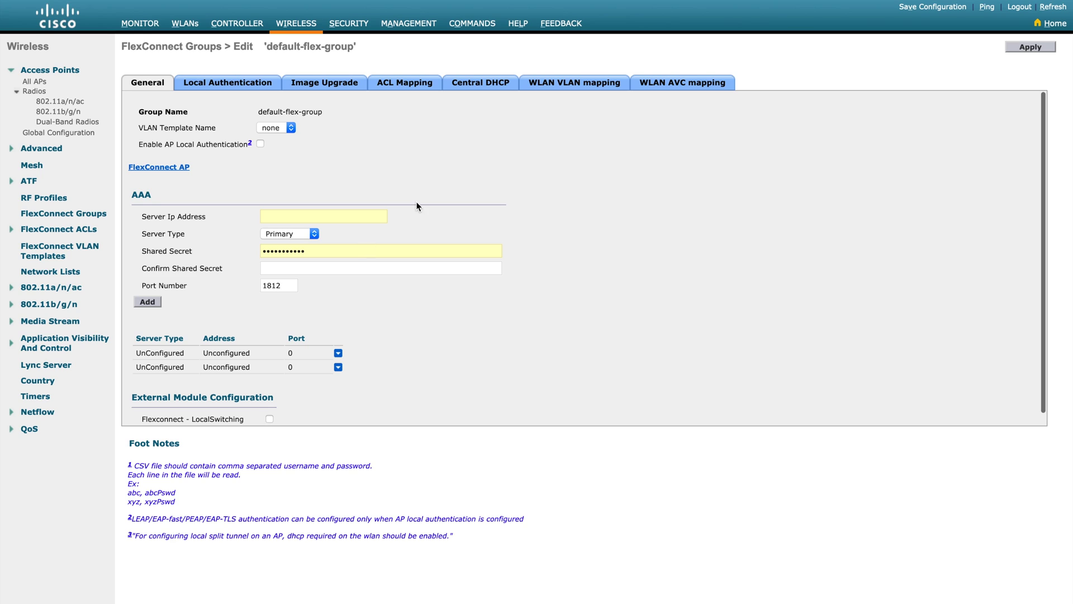
Step: Review default-flex-group's WLAN VLAN mapping and the interface options in the PSK WLAN's general settings
click(596, 87)
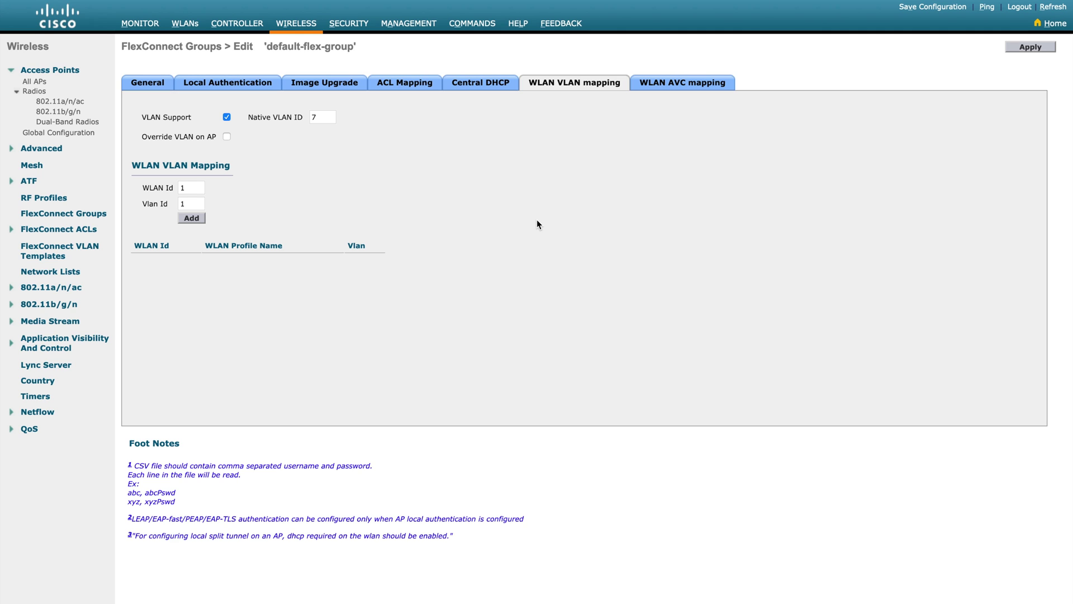
click(185, 23)
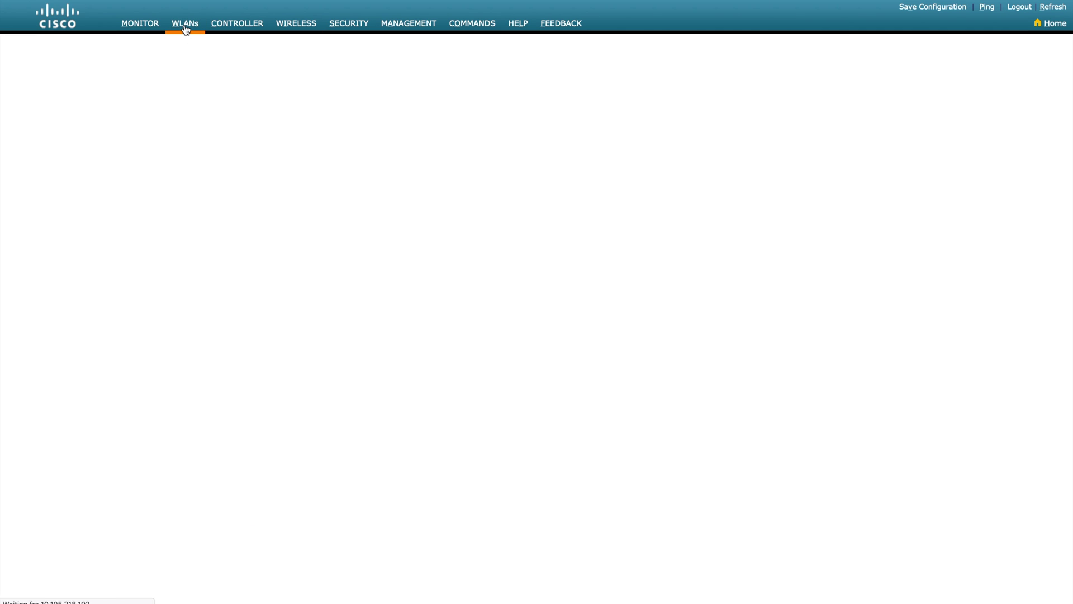
click(138, 123)
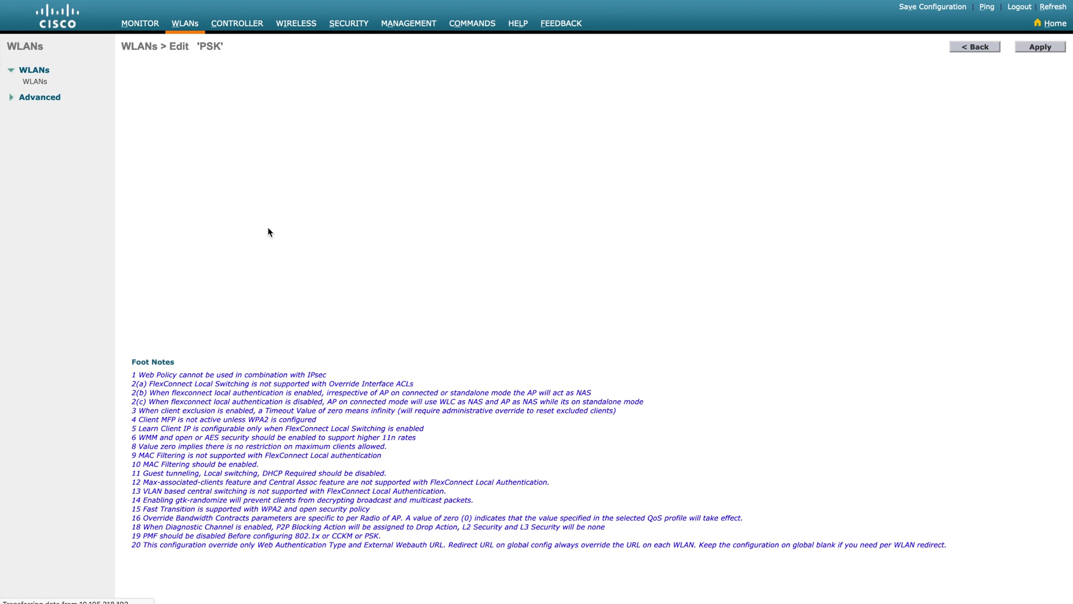
click(299, 243)
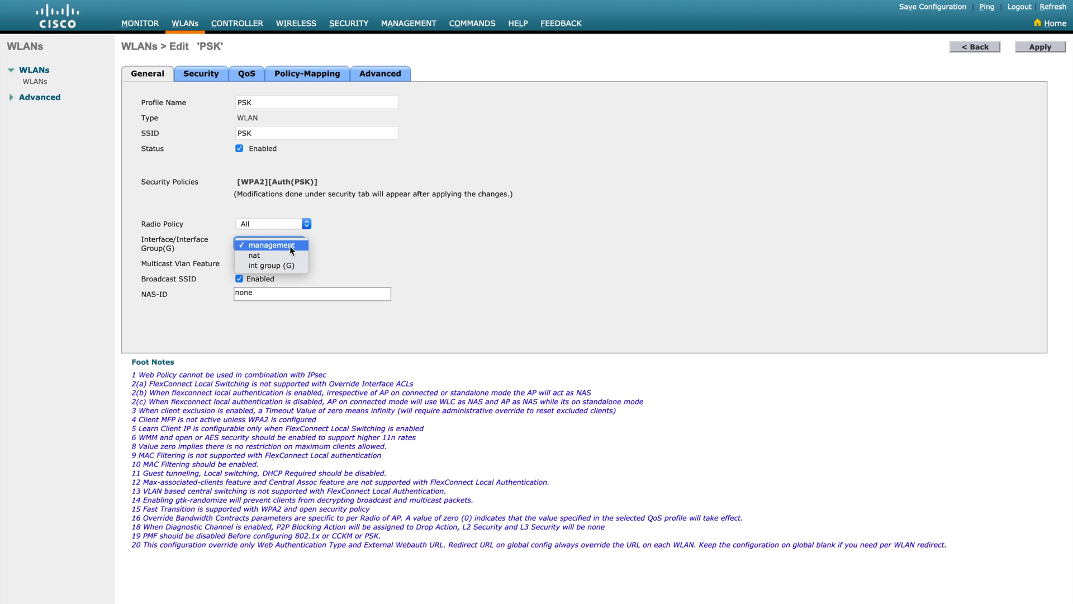
click(476, 241)
Step: Check the VLAN identifier of the controller's management interface and reopen the PSK WLAN's general settings
click(237, 24)
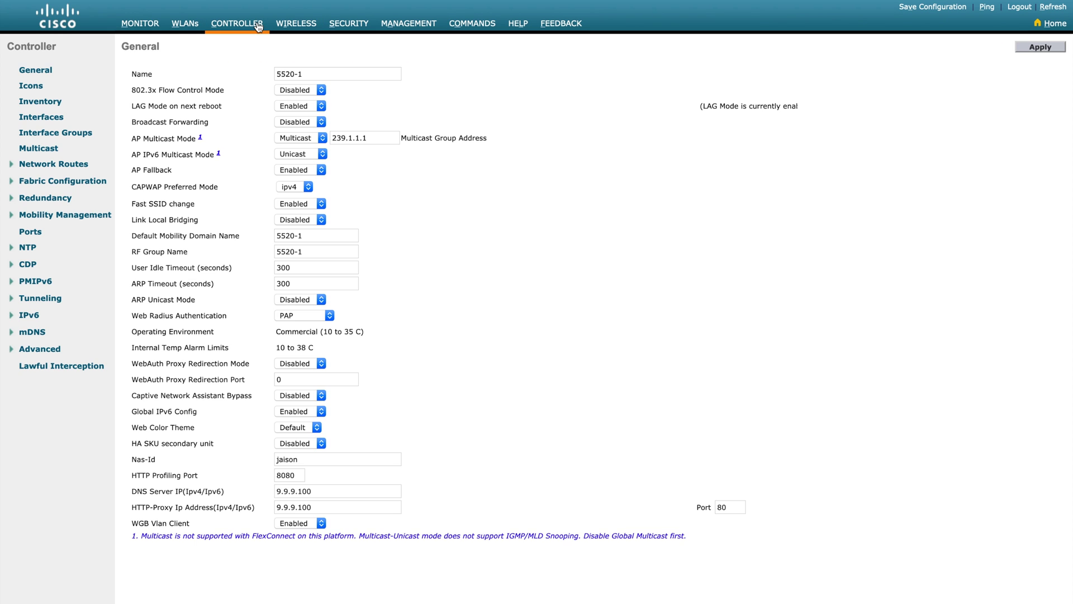
click(41, 117)
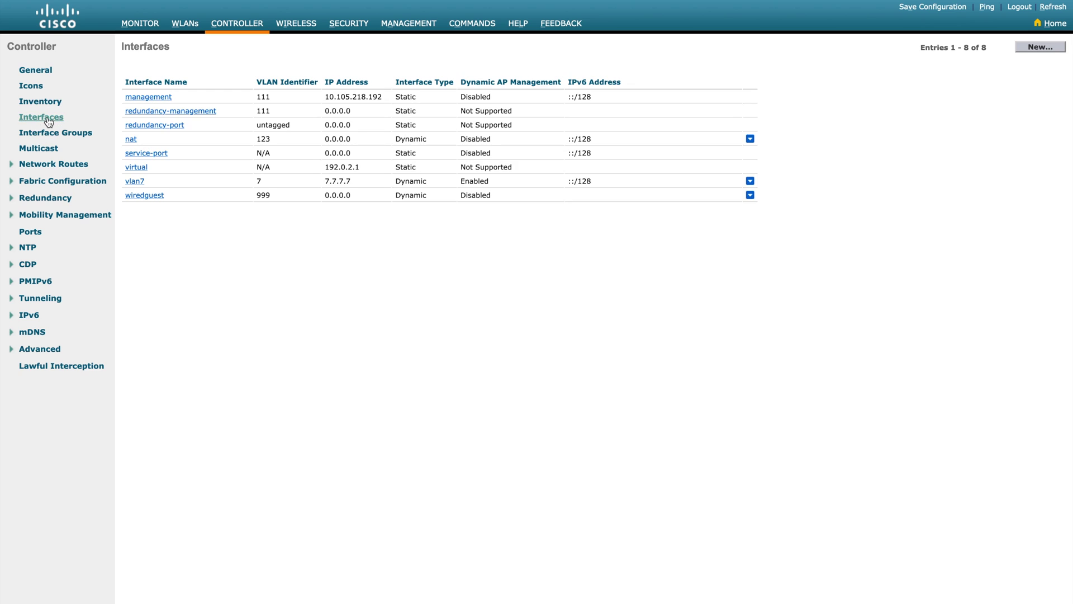
click(161, 99)
drag(282, 229, 238, 227)
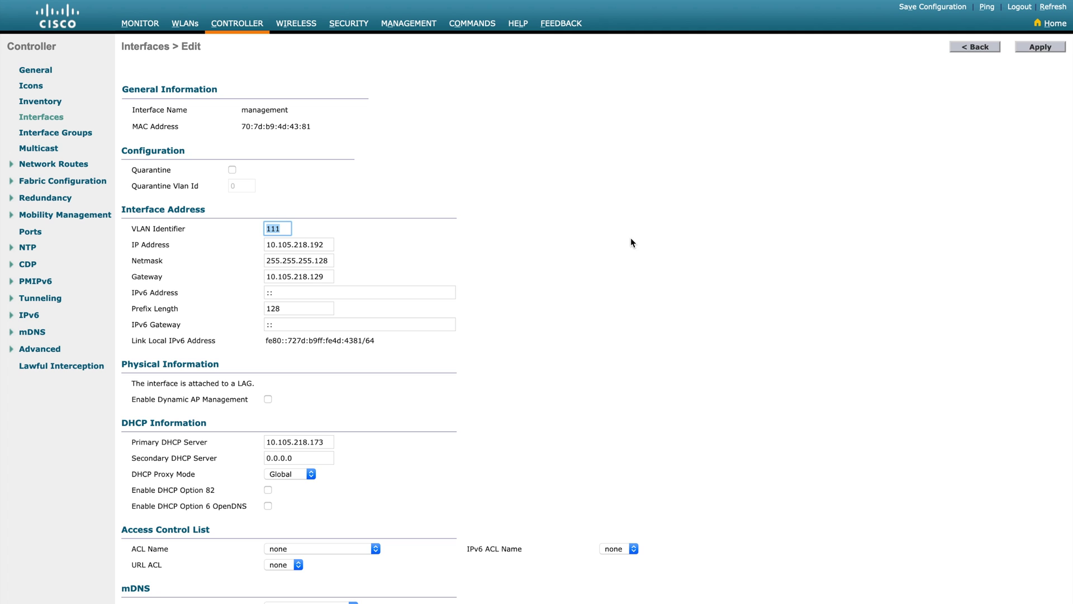
click(185, 23)
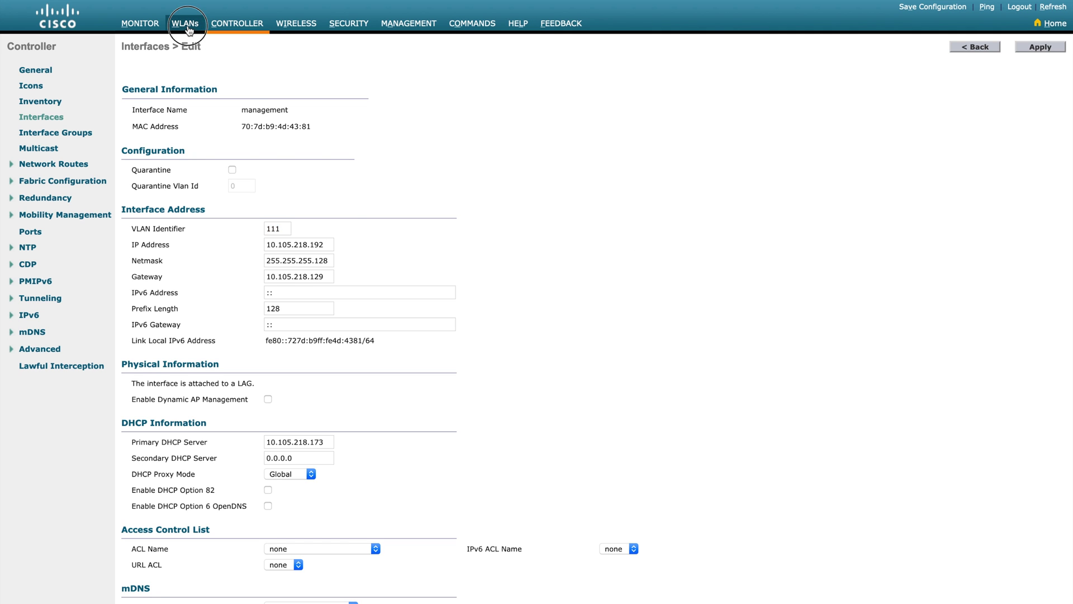
click(140, 121)
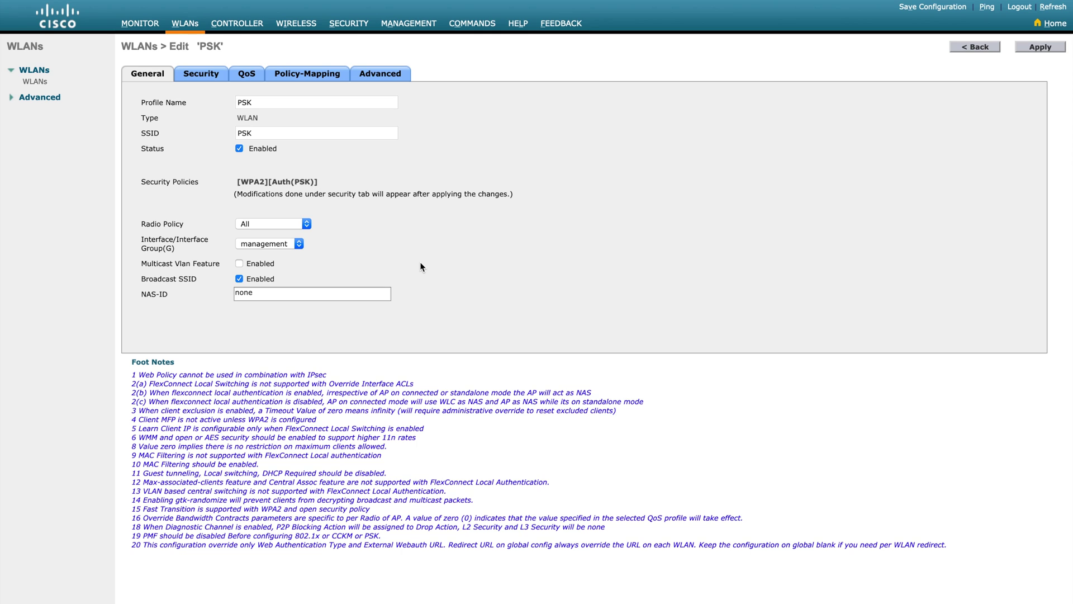
Step: Open default-flex-group's WLAN VLAN mapping and compare it with the mapping on the AP console
click(296, 23)
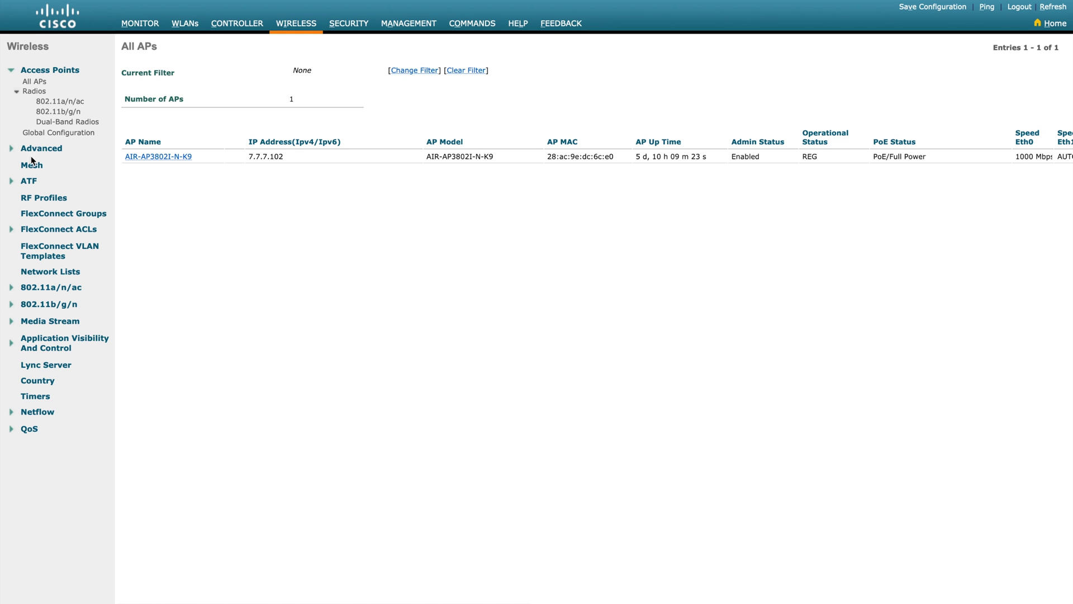
click(63, 215)
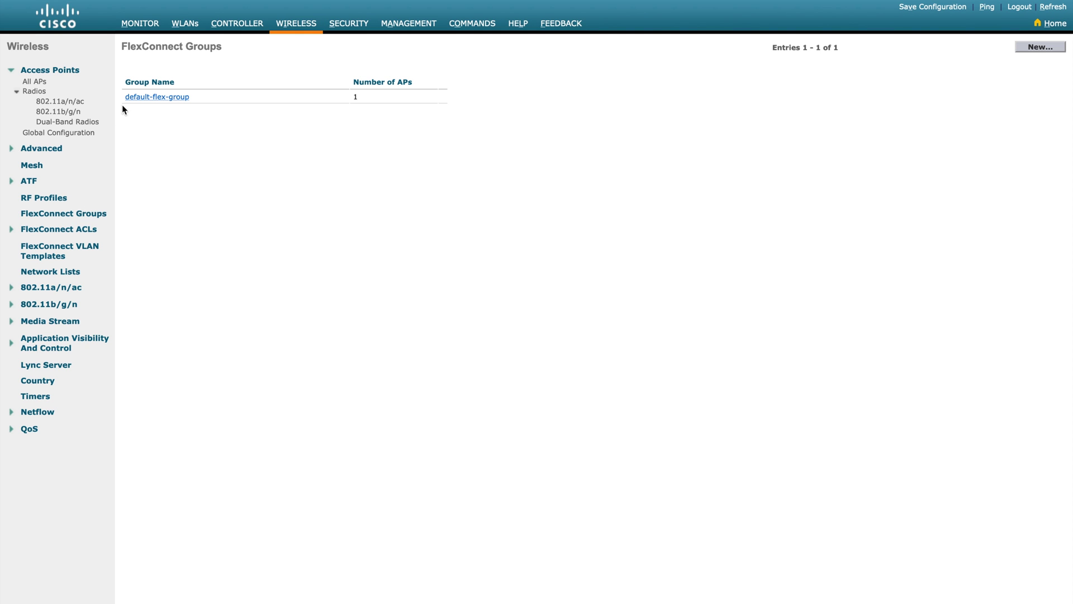
click(148, 98)
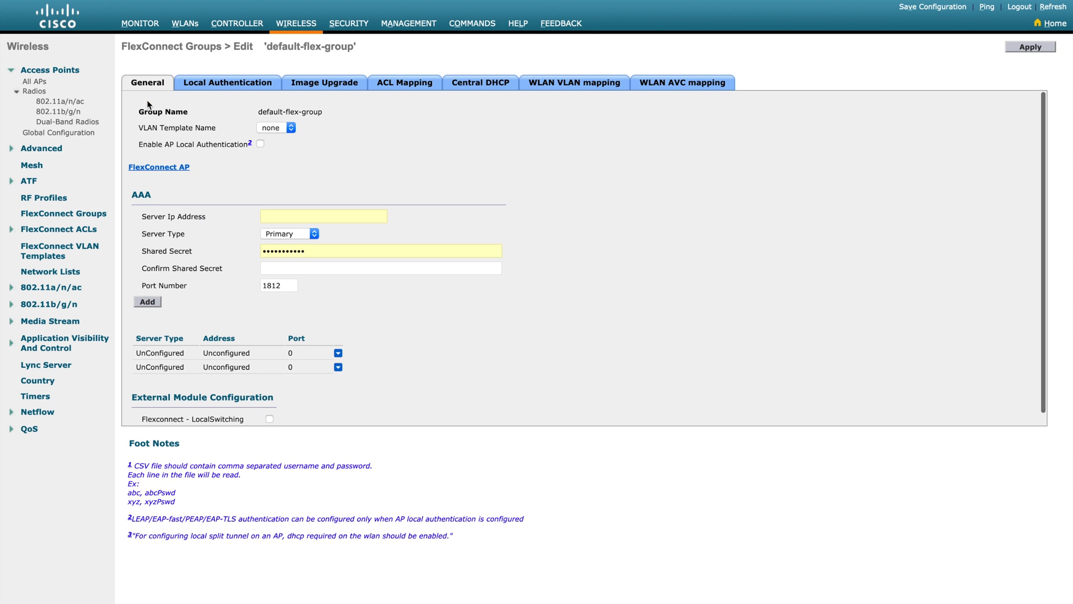
click(587, 84)
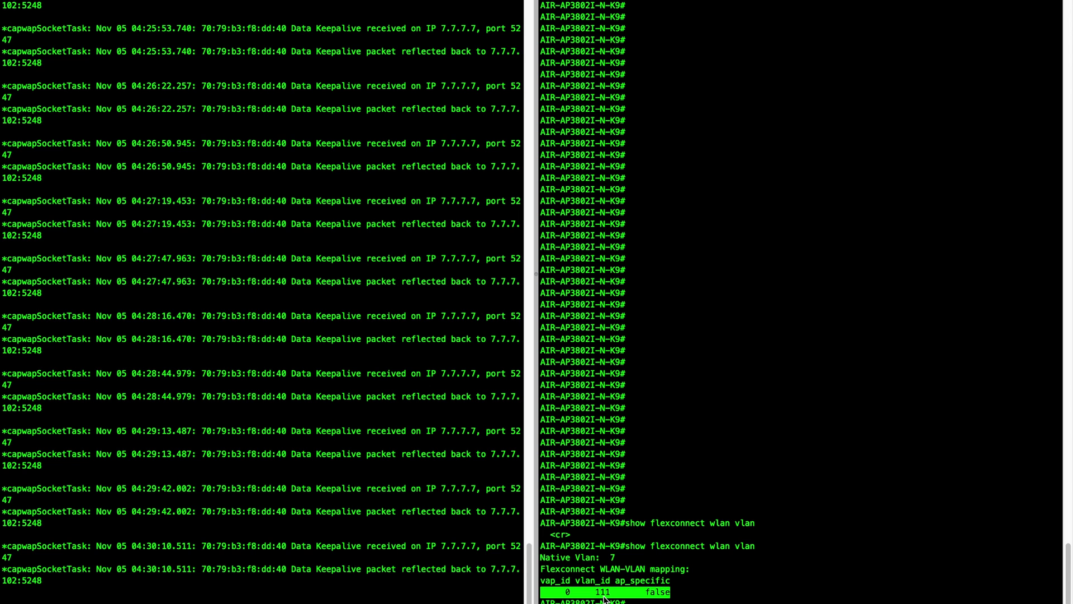
key(ctrl+Left)
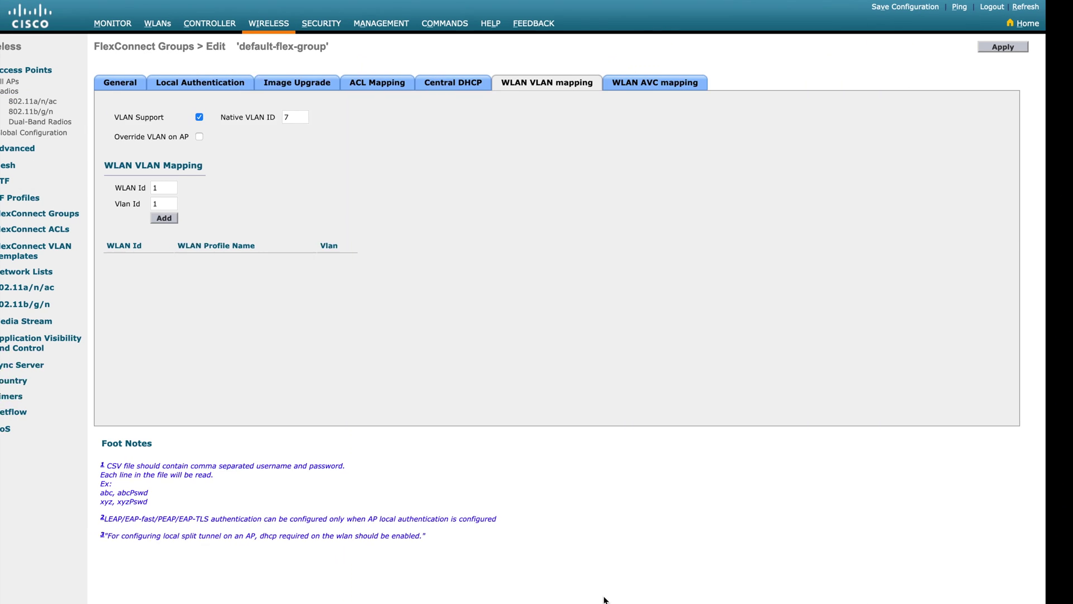
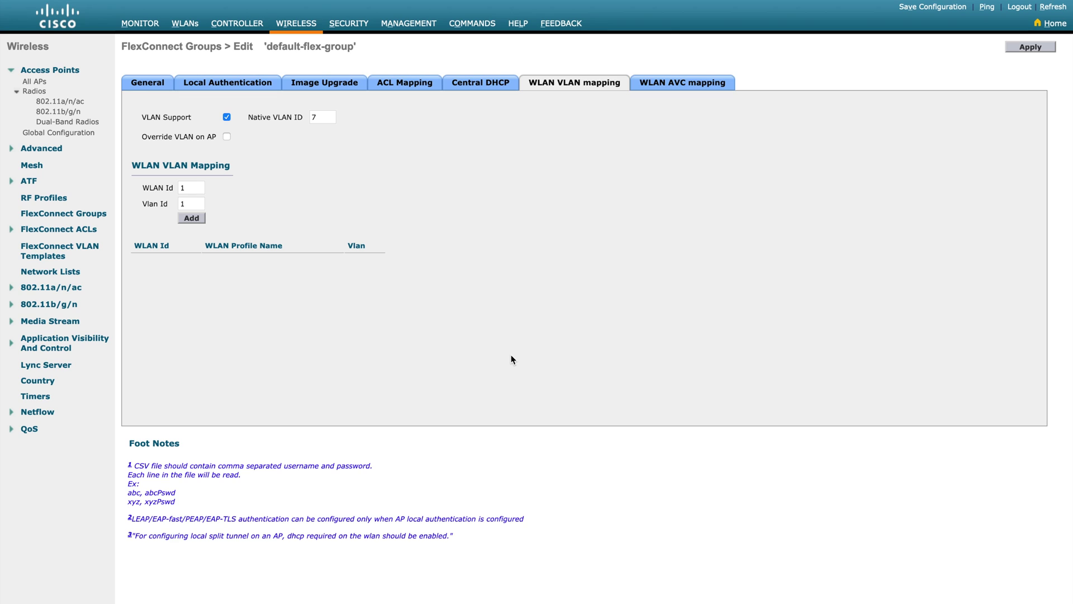
Step: Add a WLAN VLAN mapping to default-flex-group that assigns WLAN ID 1 to VLAN 7
click(162, 187)
click(191, 207)
text(7)
click(196, 218)
click(476, 190)
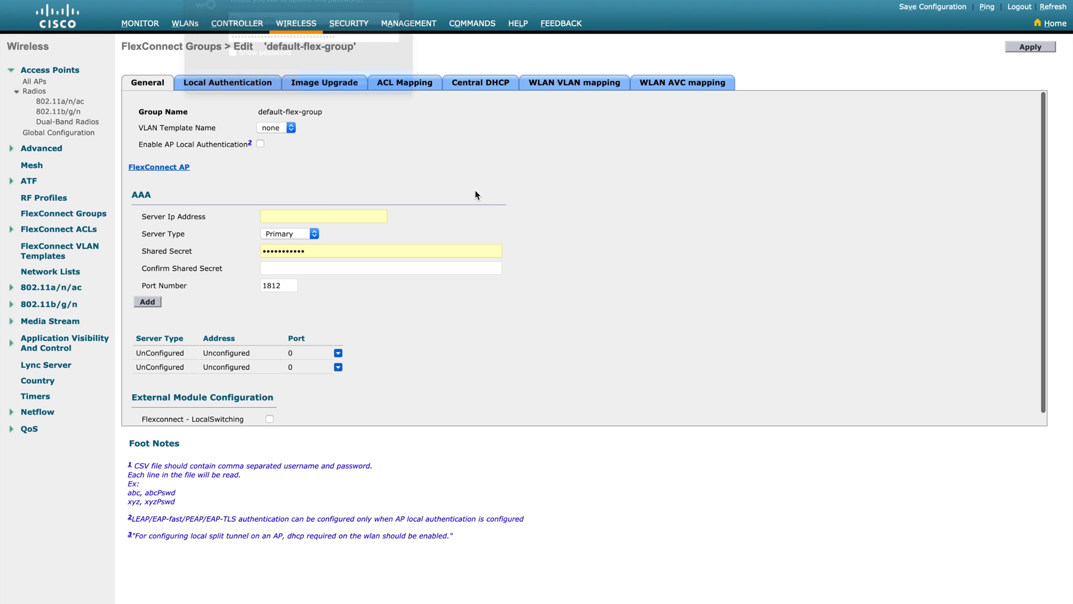
Step: Review the PSK entry in default-flex-group's WLAN VLAN mapping and apply the group changes
click(576, 91)
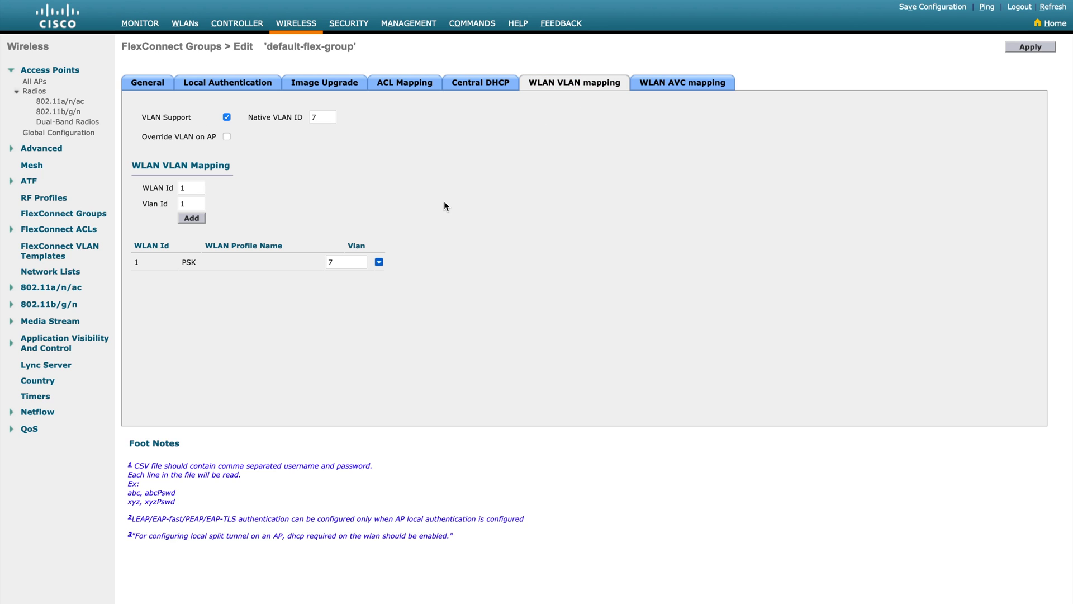
drag(199, 260, 110, 260)
click(351, 263)
click(510, 286)
click(1034, 48)
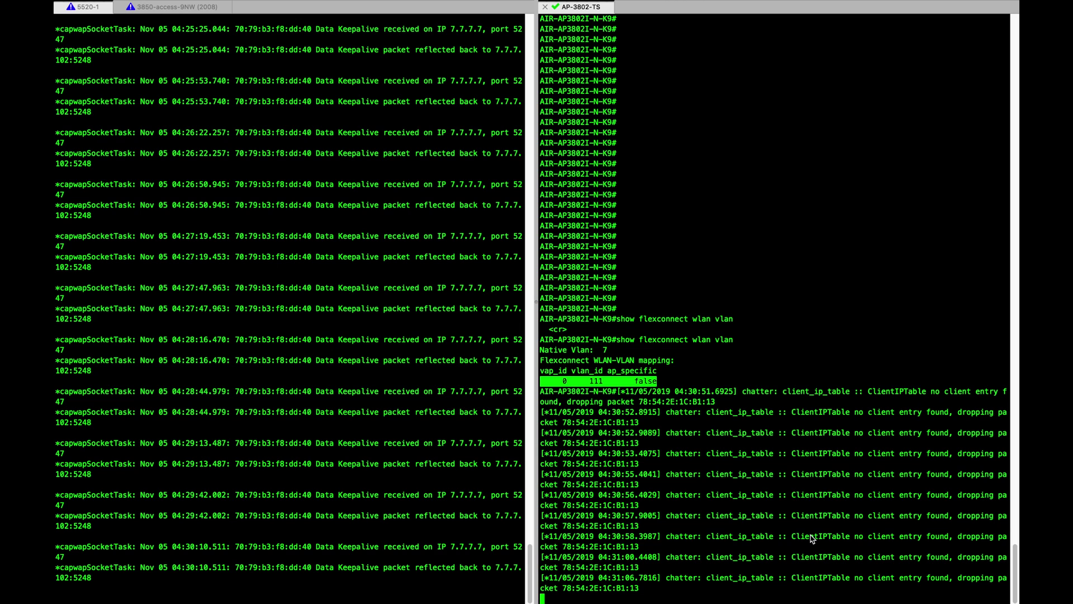
Step: Get a fresh prompt on the AP console and rerun ipconfig on the Windows client
key(Return)
key(Return)
key(Return)
key(Return)
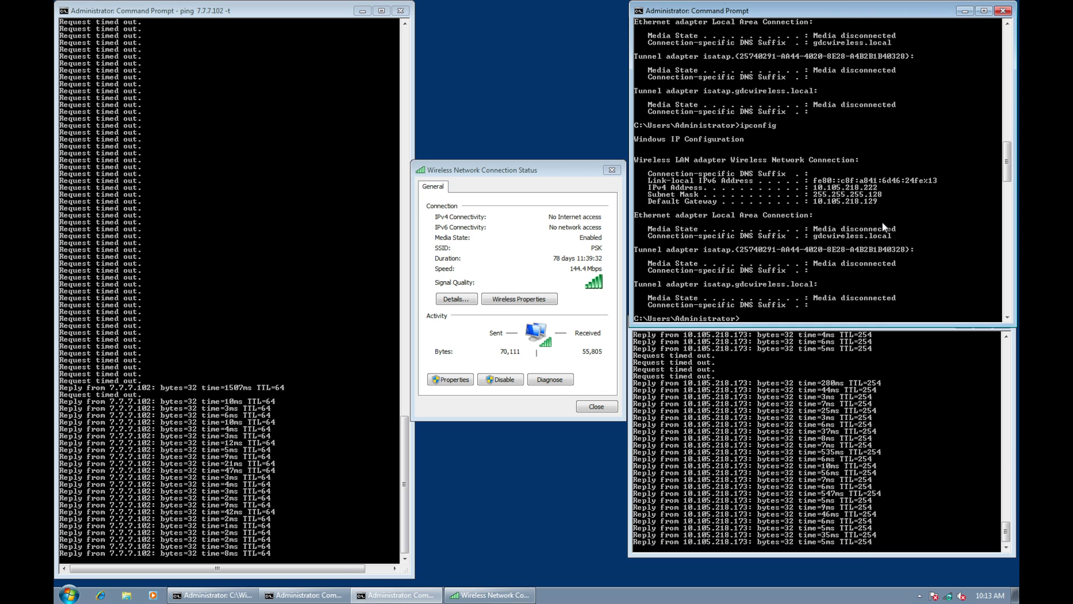
key(Up)
key(Return)
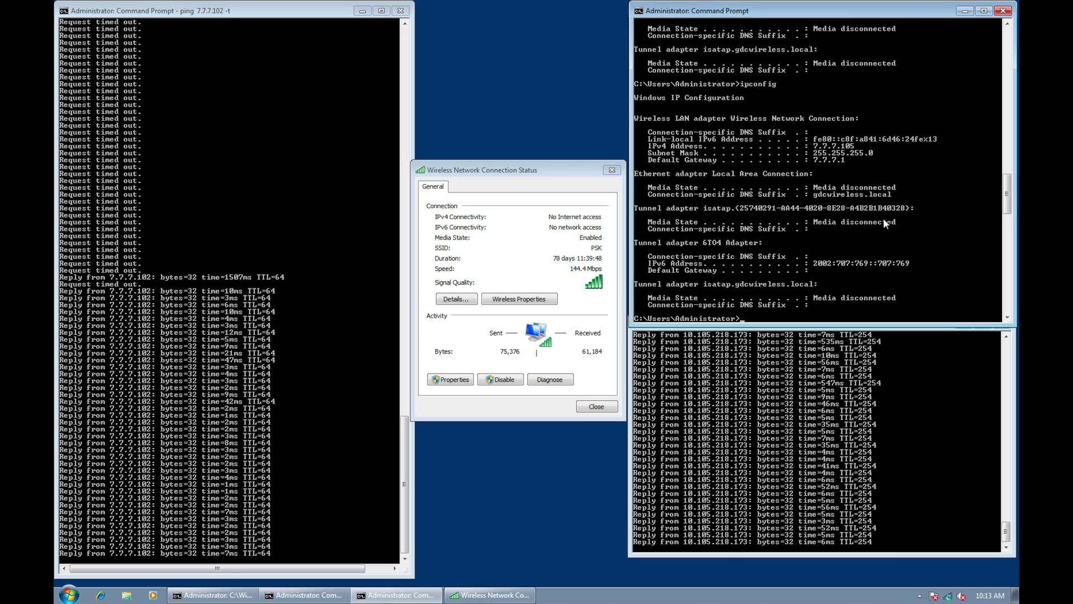
Step: Switch back to the terminal, rerun show flexconnect wlan vlan on the AP and highlight the mapping row for vap_id 0
key(super+Tab)
click(845, 312)
key(Return)
key(Return)
key(Return)
key(Up)
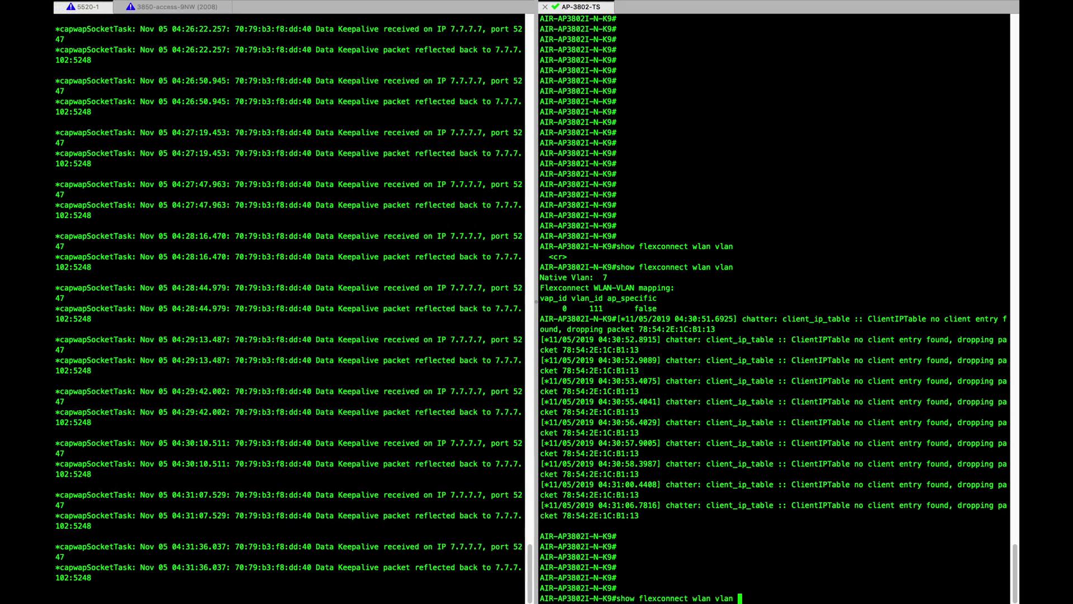
key(Return)
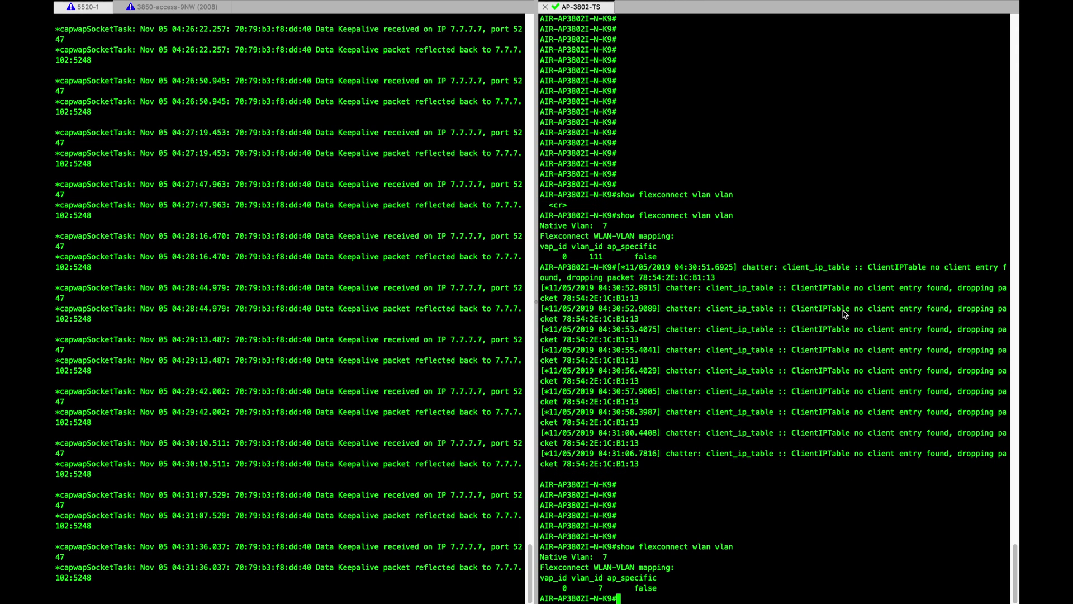
drag(659, 588, 500, 581)
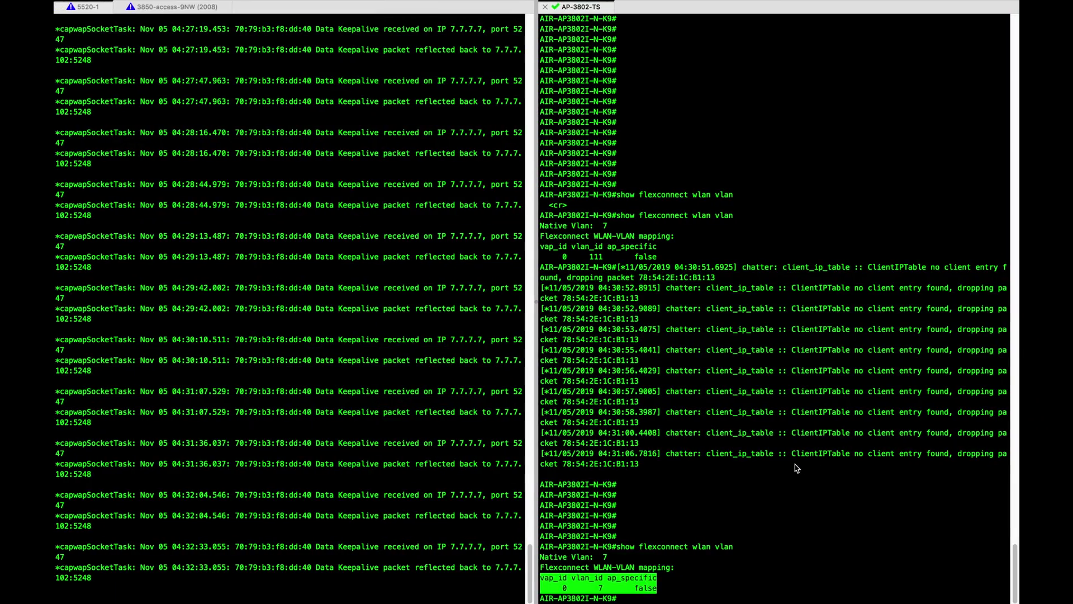
Step: Bring up fresh prompts on the AP-3802-TS and 5520-1 consoles
key(Return)
key(Return)
key(Return)
key(Return)
key(Return)
key(Return)
key(Return)
key(Return)
key(Return)
key(Return)
key(Return)
key(Return)
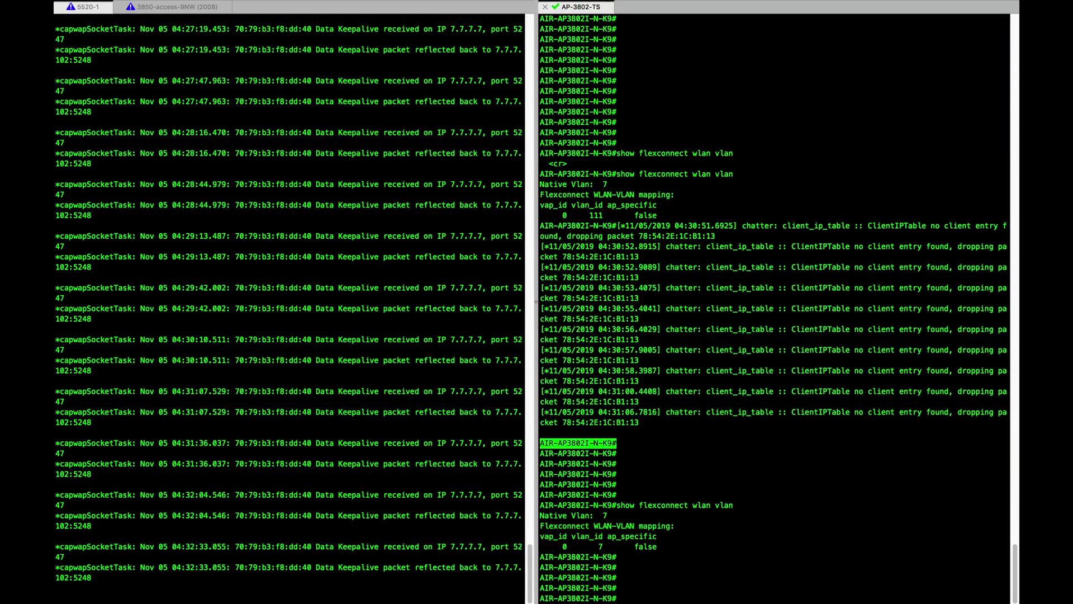
click(306, 470)
key(Return)
key(Return)
key(Return)
key(Return)
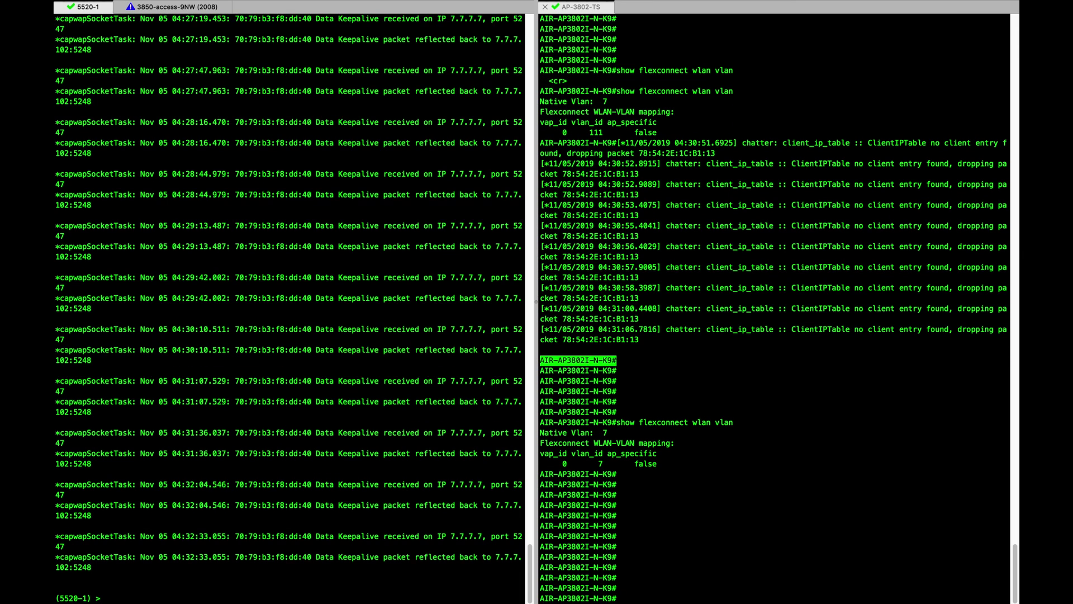
Step: Run show flexconnect status on the access point, highlight the reported status, and switch to the Windows client
click(723, 529)
text(sho)
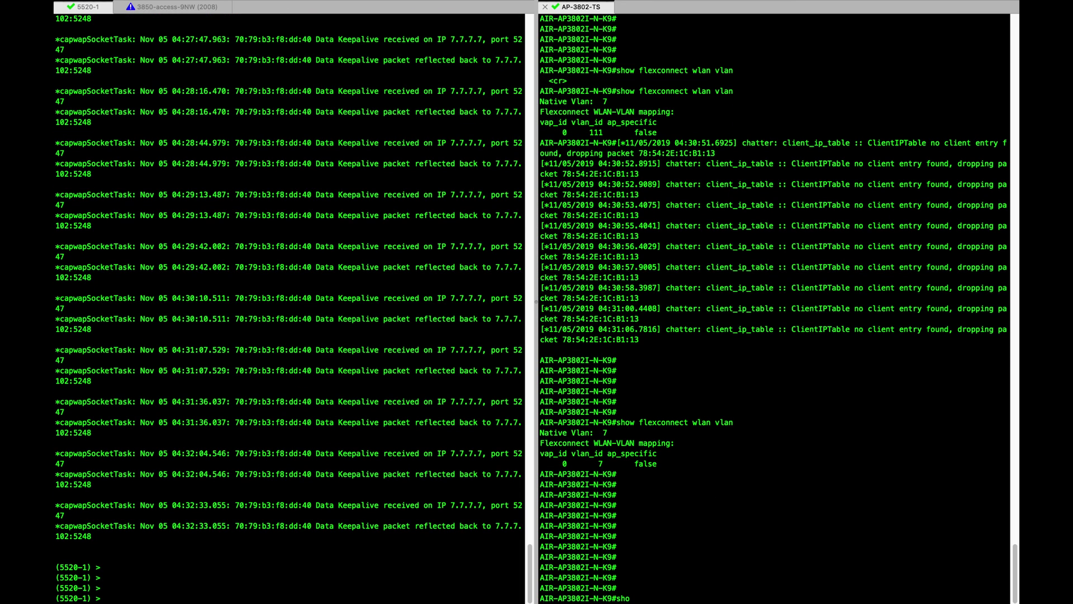
text(w flexconnect status)
key(Return)
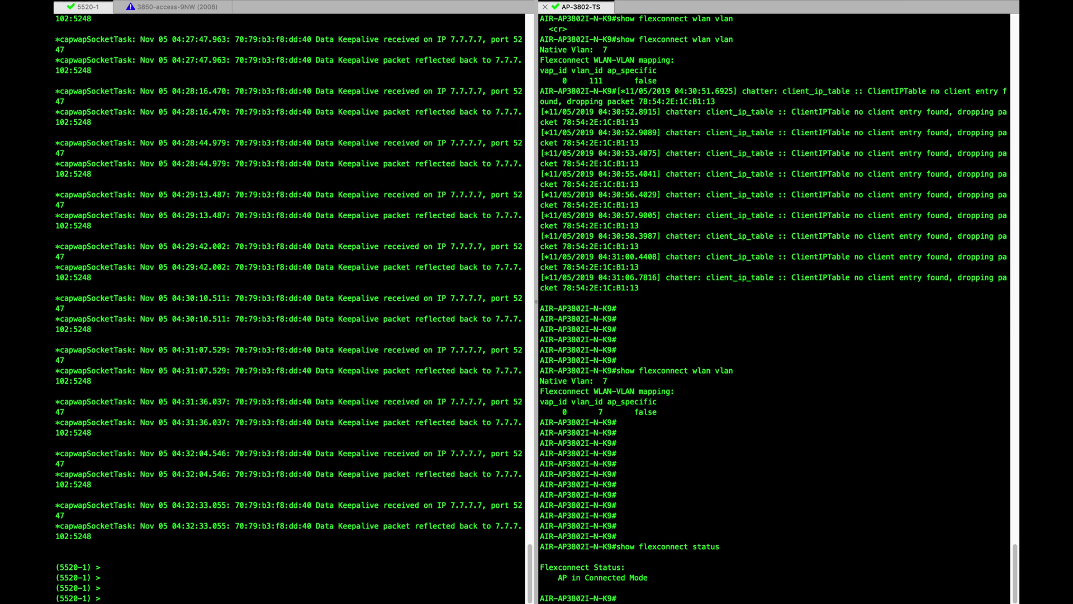
drag(651, 584, 535, 564)
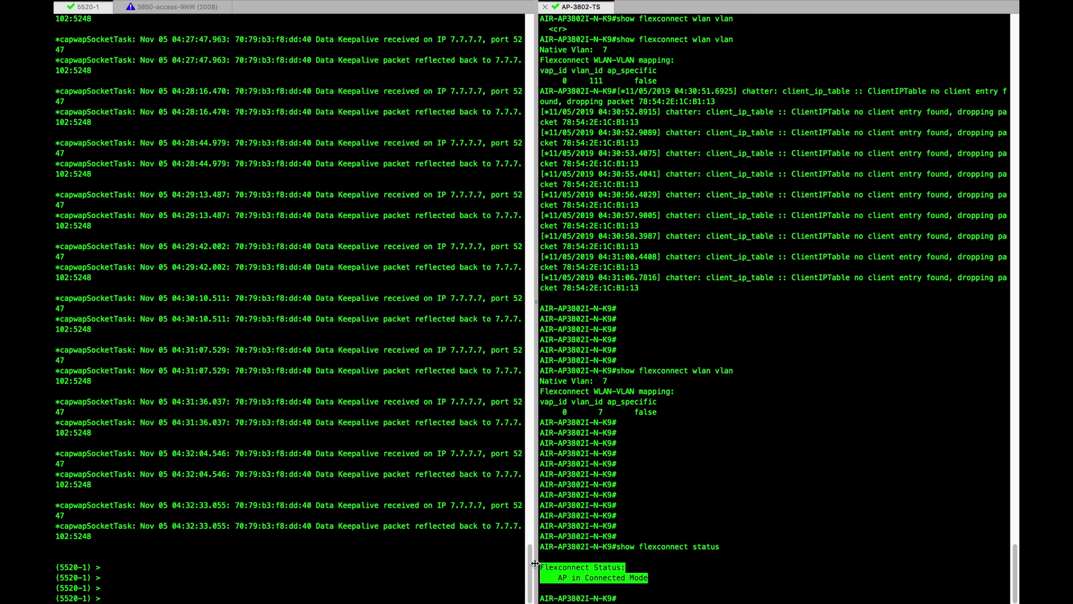
key(ctrl+Right)
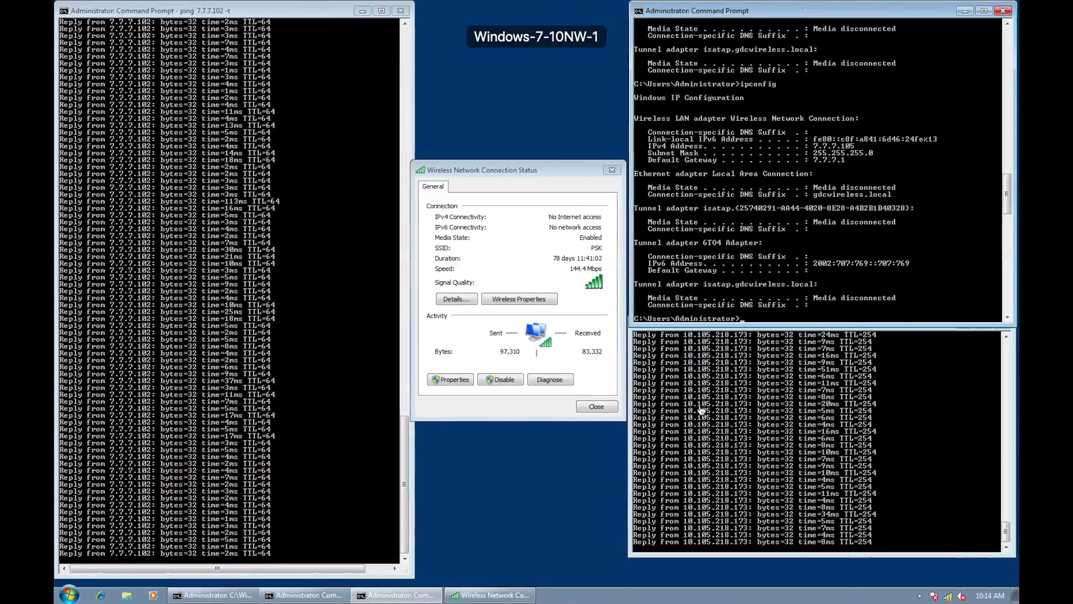
Step: Return to the terminal, open the 3850-access-9NW switch console and enter privileged mode with en and the enable password
key(ctrl+Left)
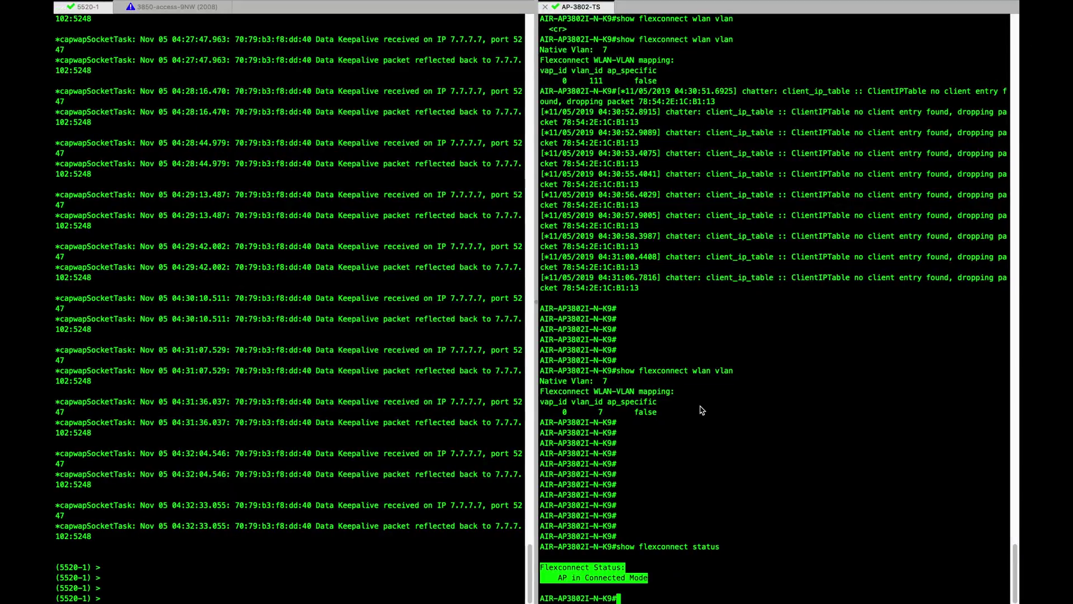
click(173, 8)
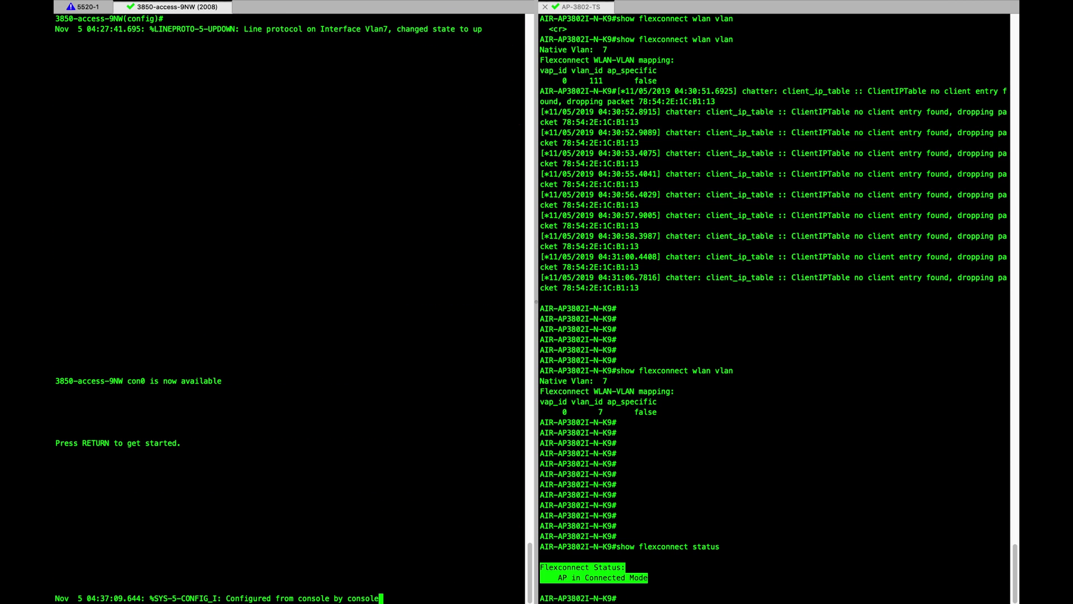
key(Return)
text(en)
key(Return)
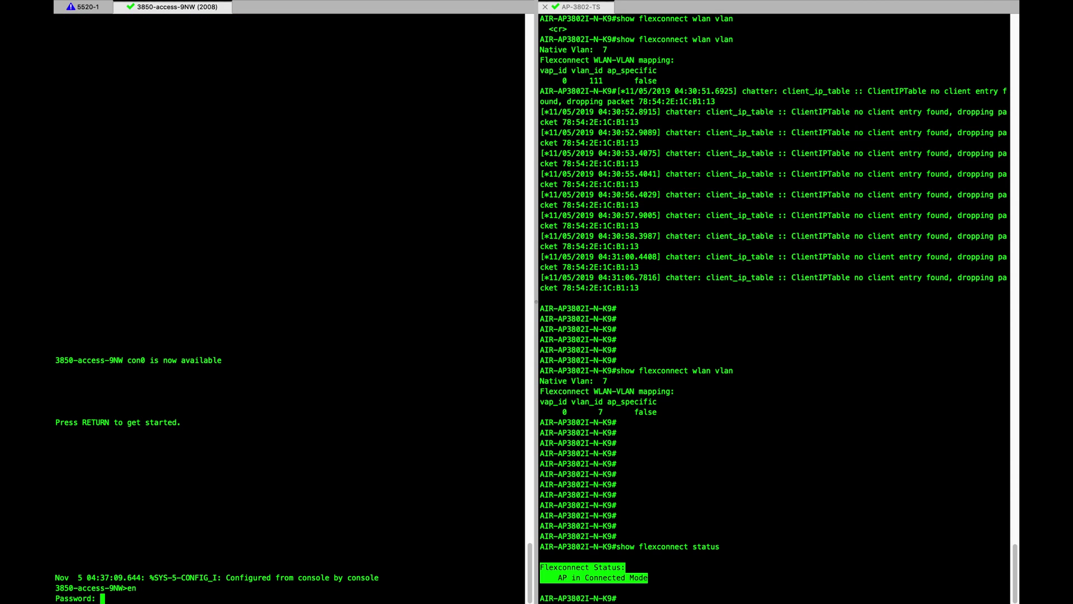
key(Return)
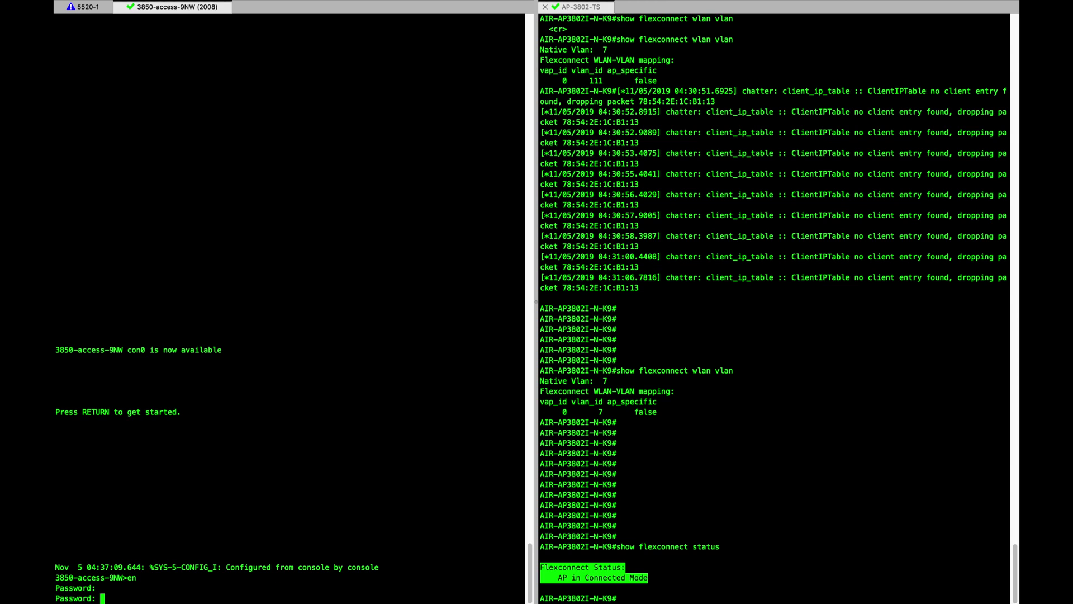
key(Return)
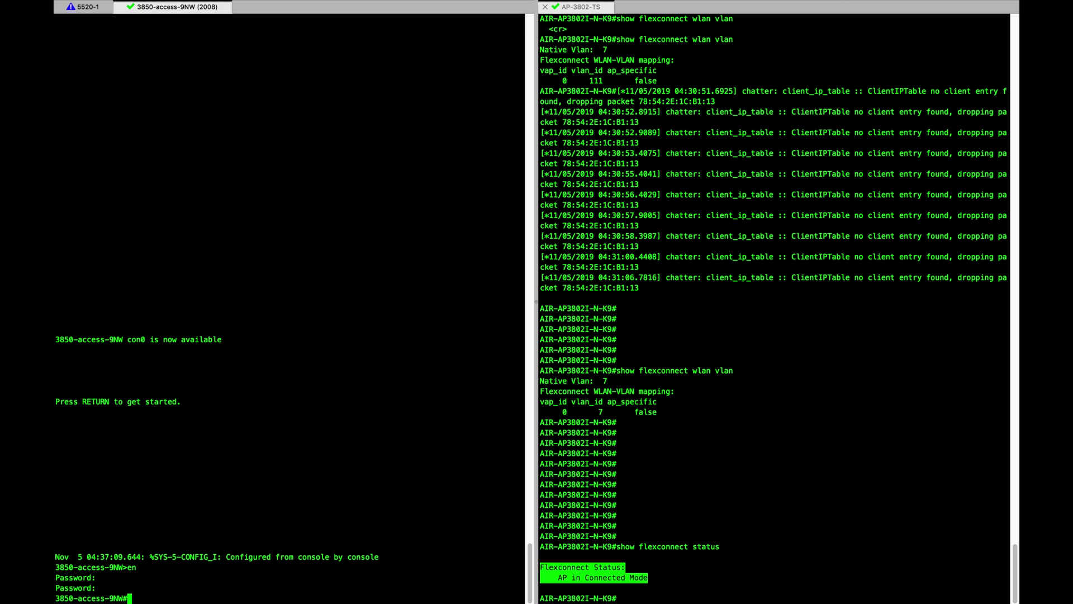
Step: Bring up fresh prompts on the 3850-access-9NW console and enter global configuration mode with conf te
key(Return)
key(Return)
key(Return)
key(Return)
key(Return)
key(Return)
key(Return)
key(Return)
key(Return)
key(Return)
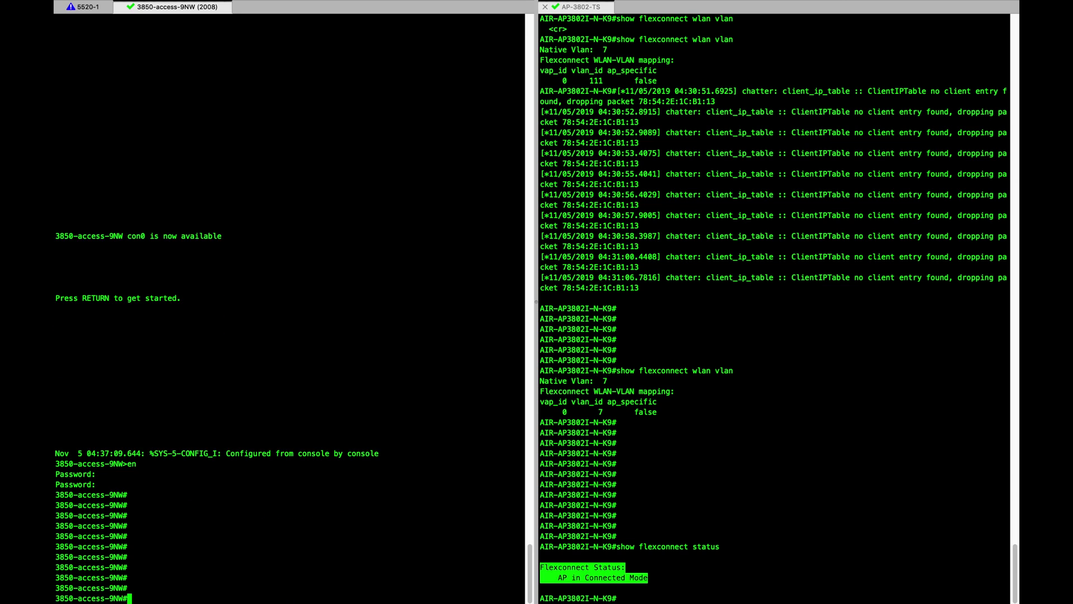
key(Return)
key(Return)
key(Return)
key(Return)
key(Return)
key(Return)
key(Return)
key(Return)
key(Return)
key(Return)
key(Return)
key(Return)
key(Return)
key(Return)
text(conf te)
key(Return)
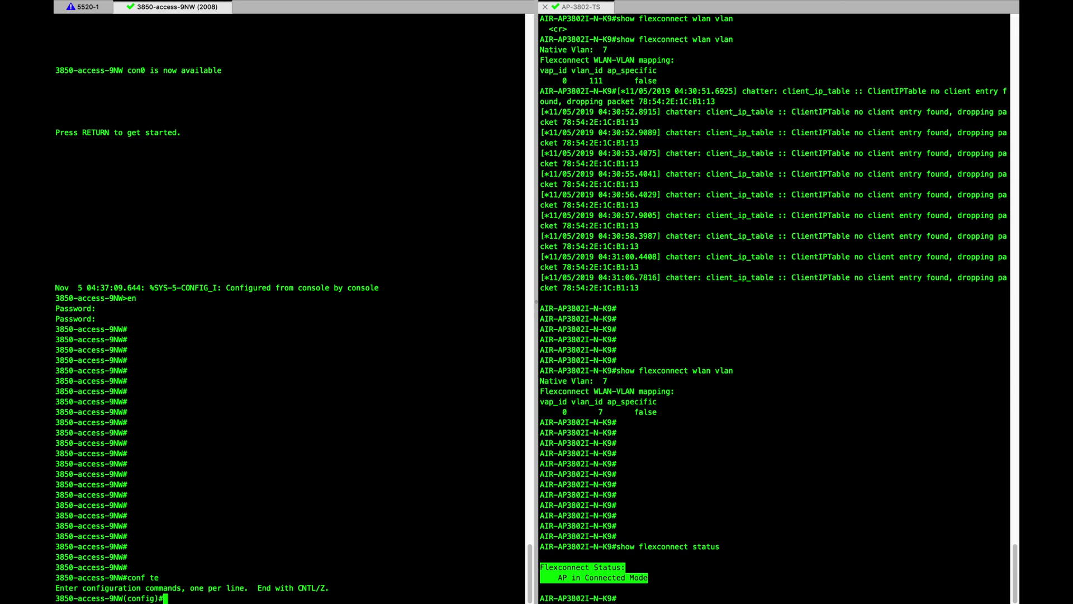
Step: Shut down VLAN 7 on the 3850 switch and exit VLAN configuration mode
text(vl)
key(Tab)
text(7)
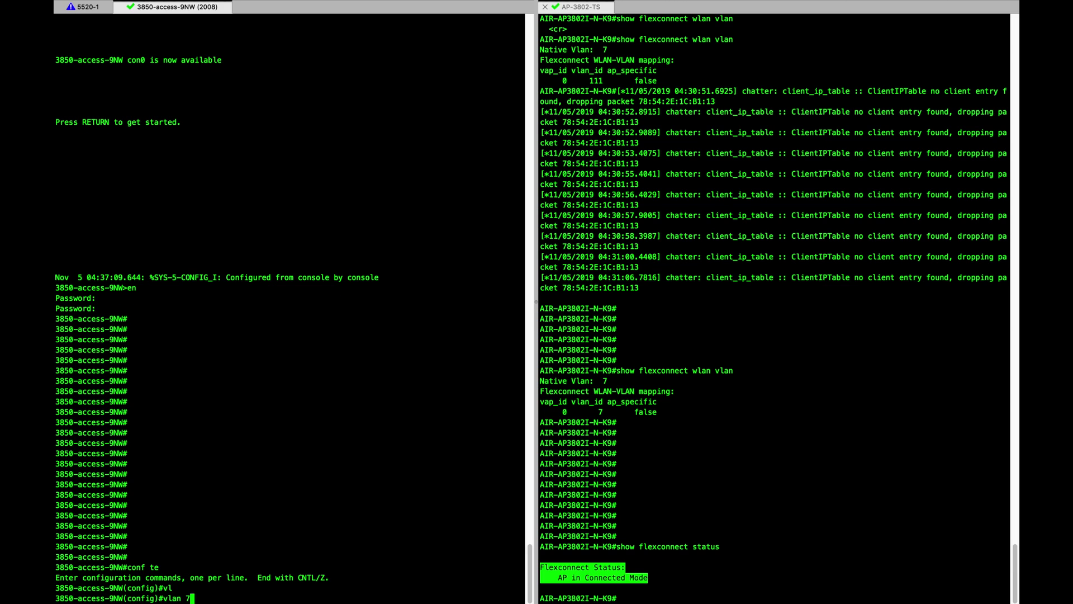
key(Return)
text(shu)
key(Tab)
key(Return)
text(exit)
key(Return)
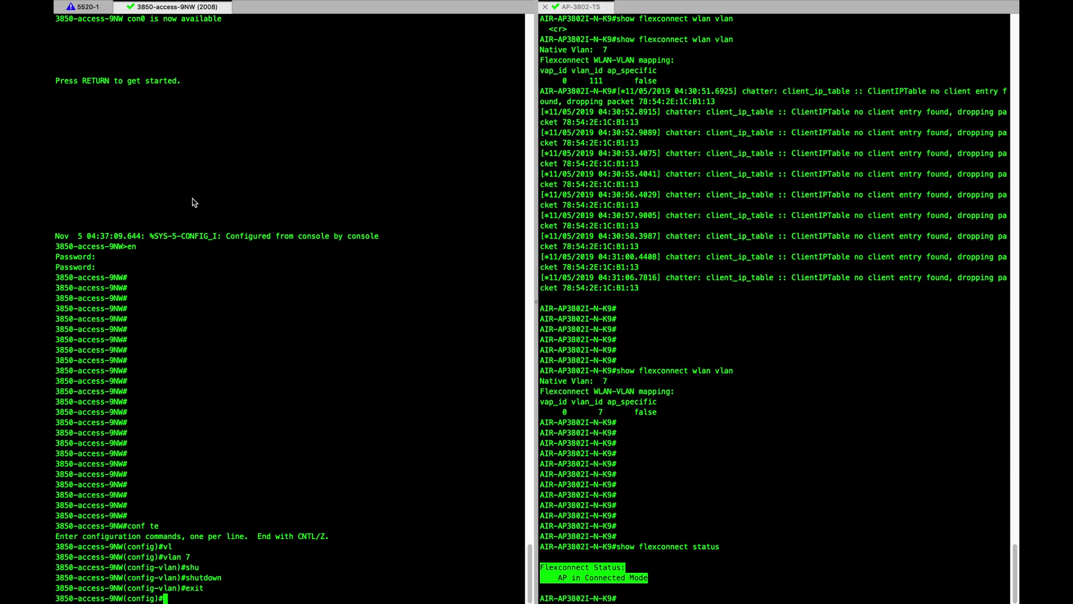
Step: Switch to the 5520-1 controller console and bring up fresh prompts
click(91, 8)
key(Return)
key(Return)
key(Return)
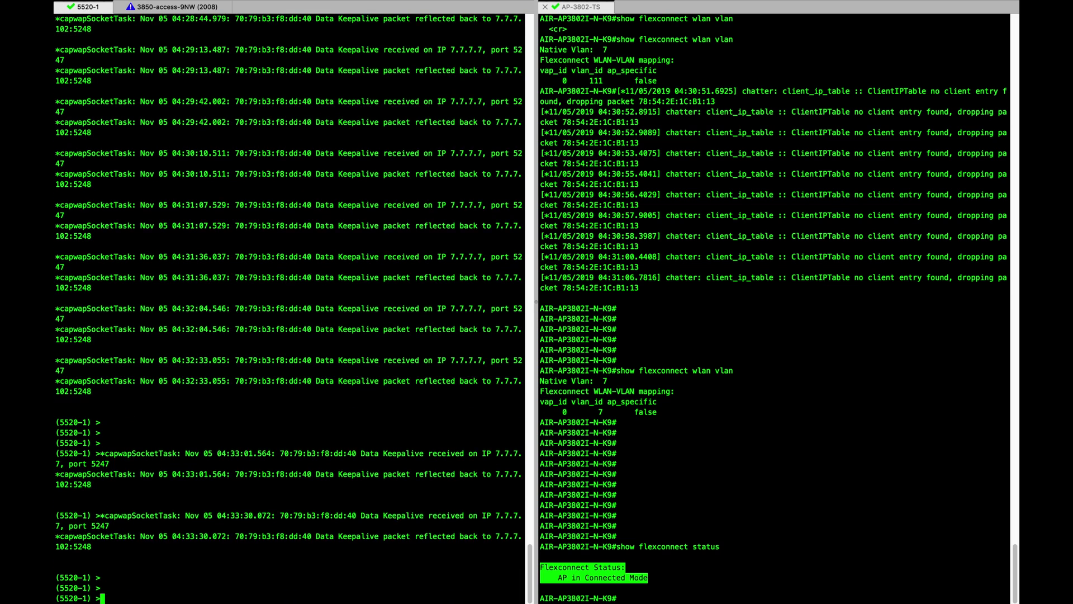
key(Return)
key(Return)
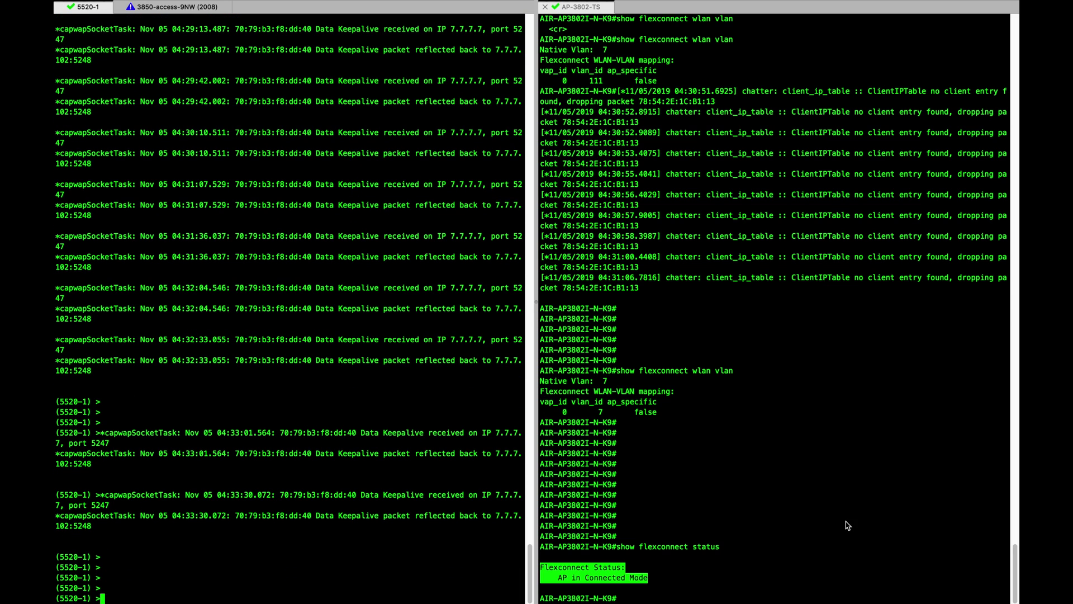
Step: Watch the AP-3802-TS console log, get a fresh prompt, run show flexconnect status and highlight the reported status
click(848, 523)
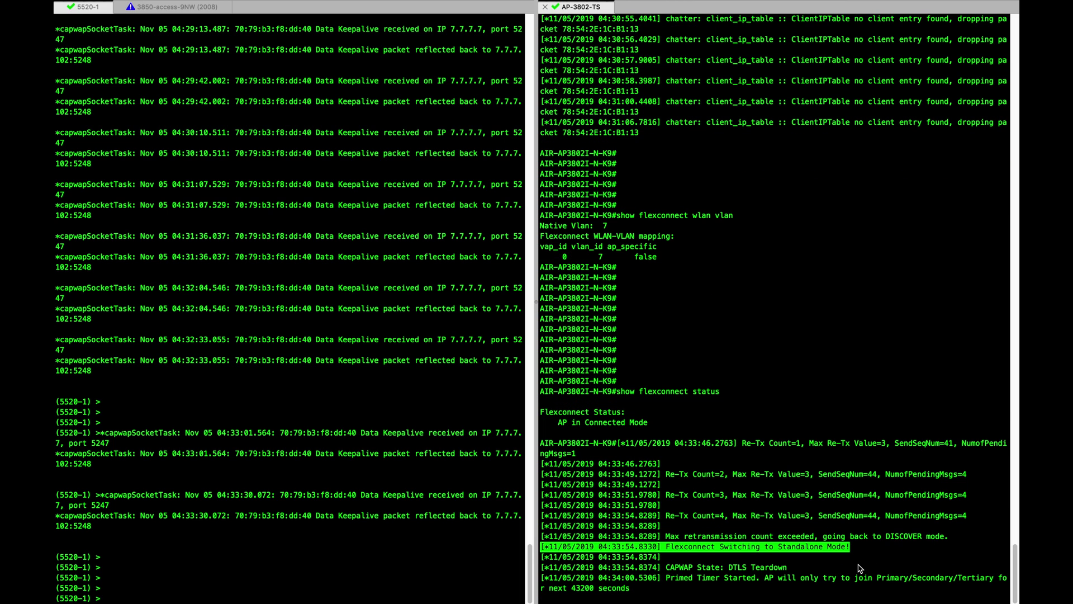
key(Return)
key(Return)
key(Return)
key(Return)
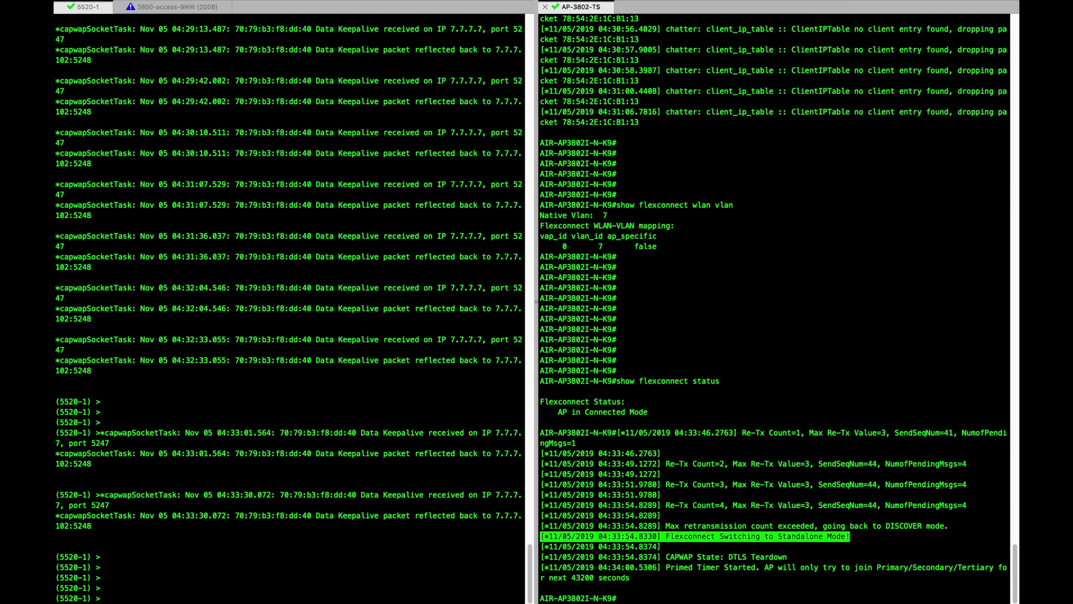
text(show flexconnect status)
key(Return)
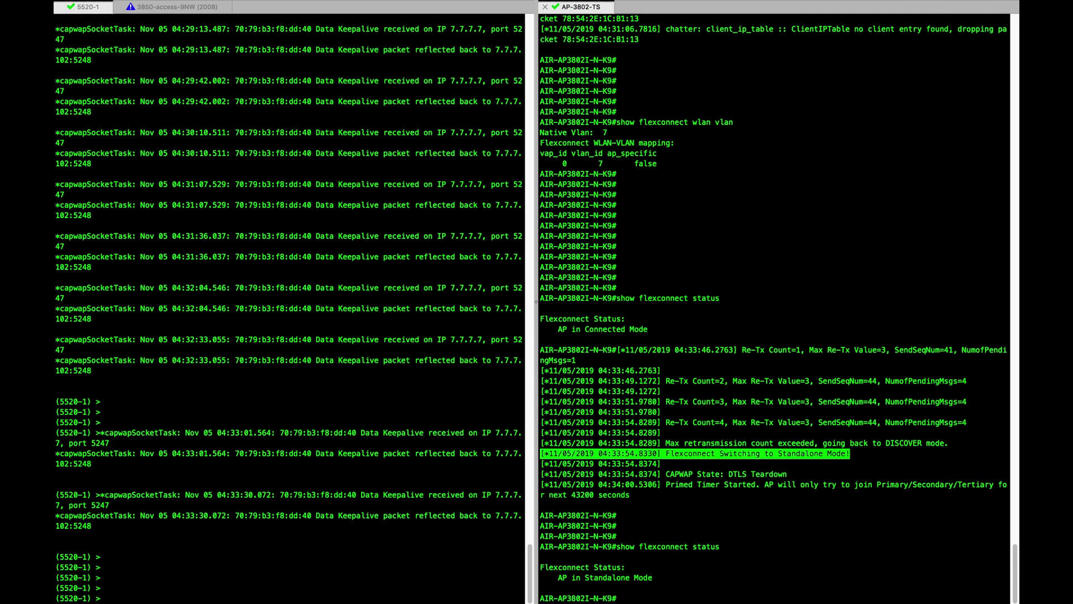
drag(653, 578, 539, 566)
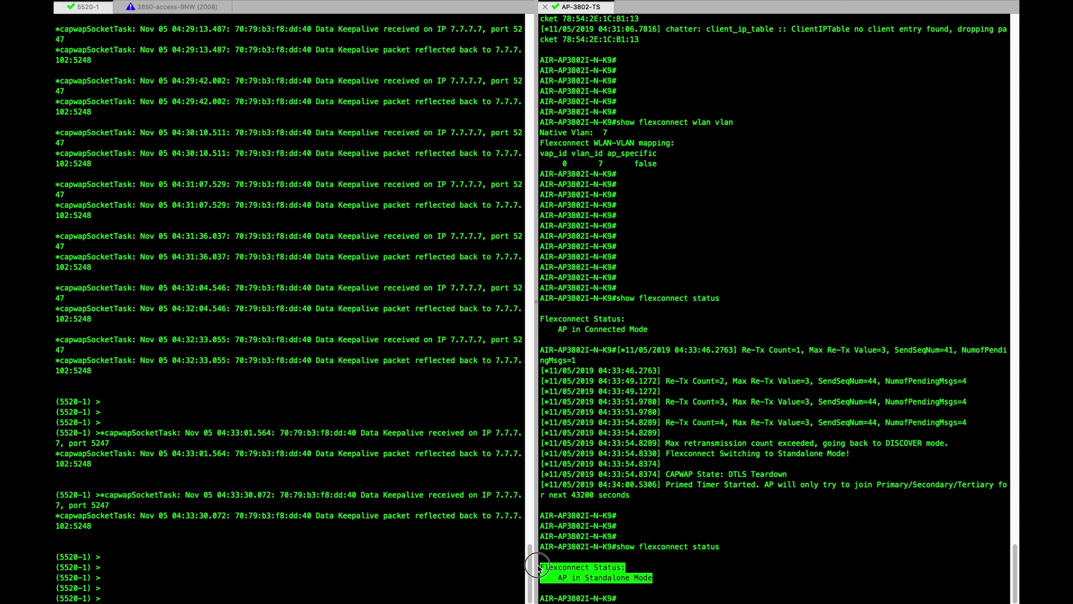
Step: Run show ap summary on the 5520-1 controller and rerun show flexconnect status on the access point
mouse_move(759, 602)
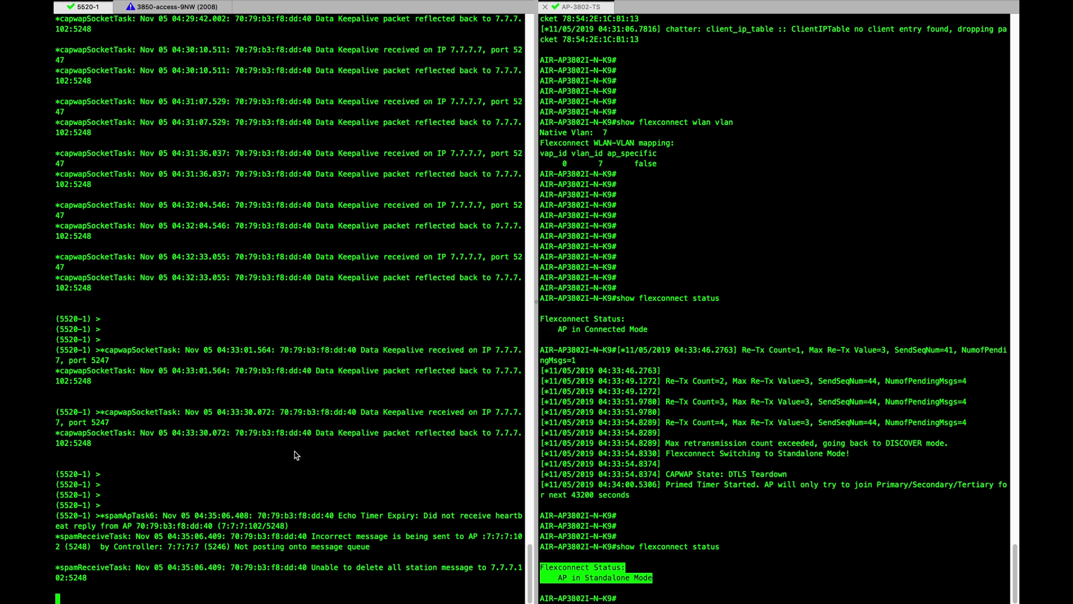
text(show ap summary)
key(Return)
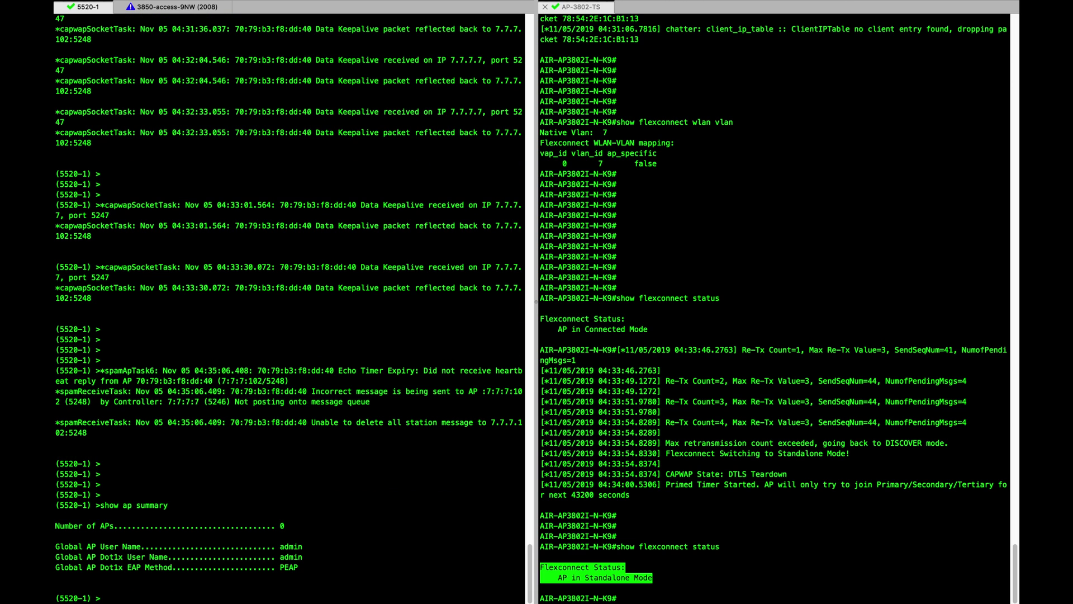
click(769, 576)
key(Up)
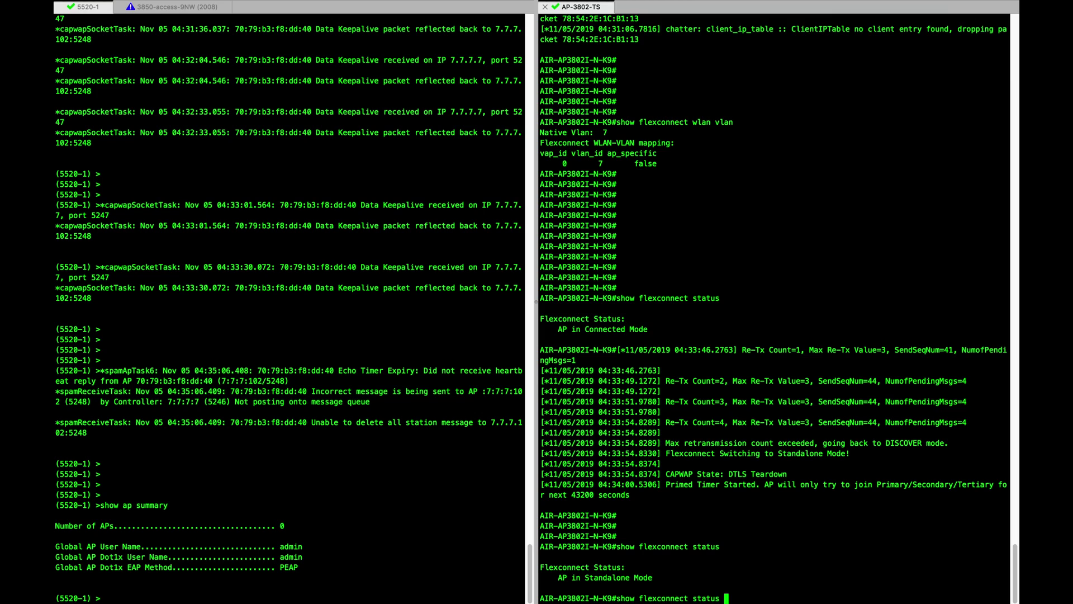
key(Return)
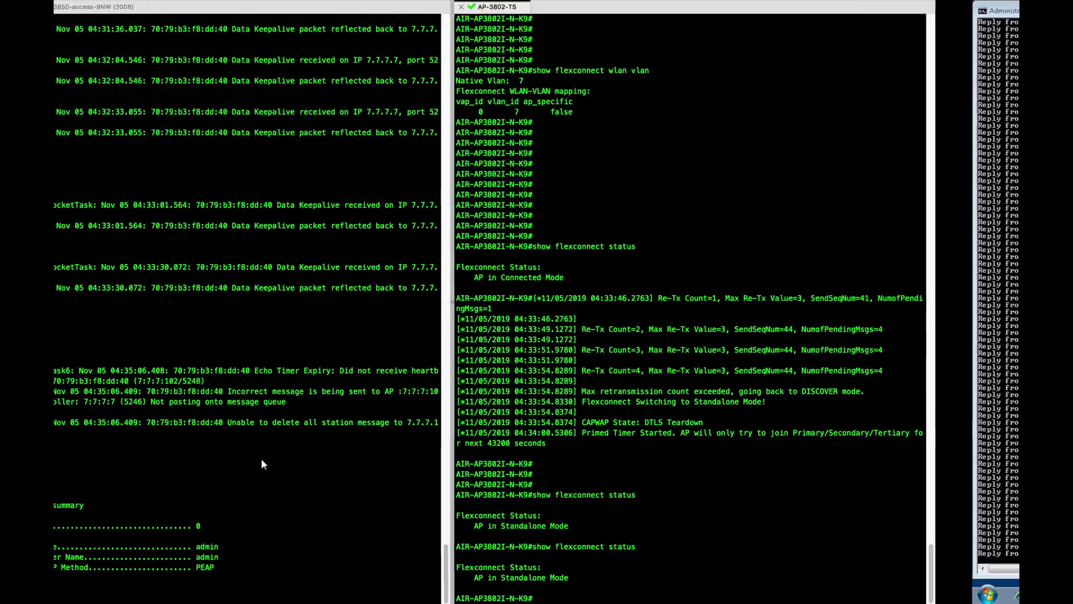
Step: Run show flexconnect wlan on the AP and highlight the radio 0 PSK row, its switching value and the FlexConnect status
text(show flexconnect wlan vlan)
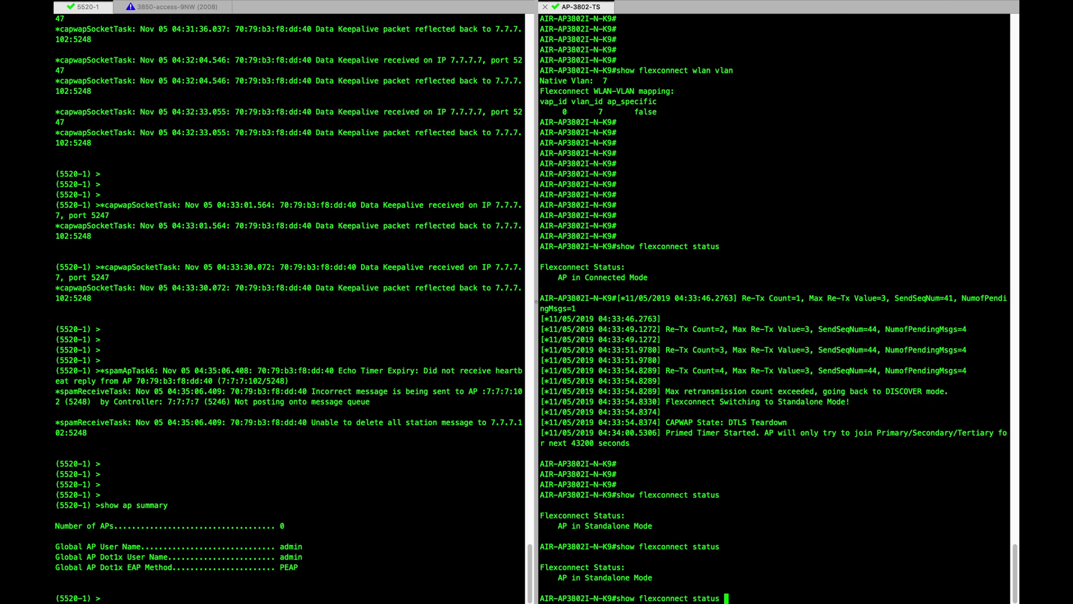
key(Return)
drag(544, 248, 738, 251)
click(662, 241)
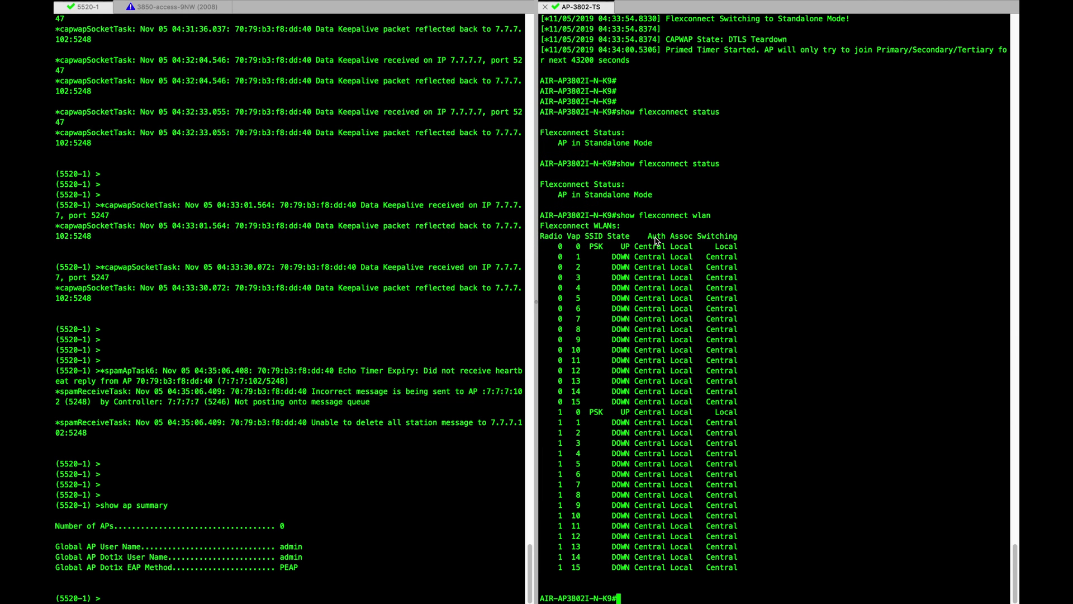
click(666, 250)
drag(665, 250, 637, 258)
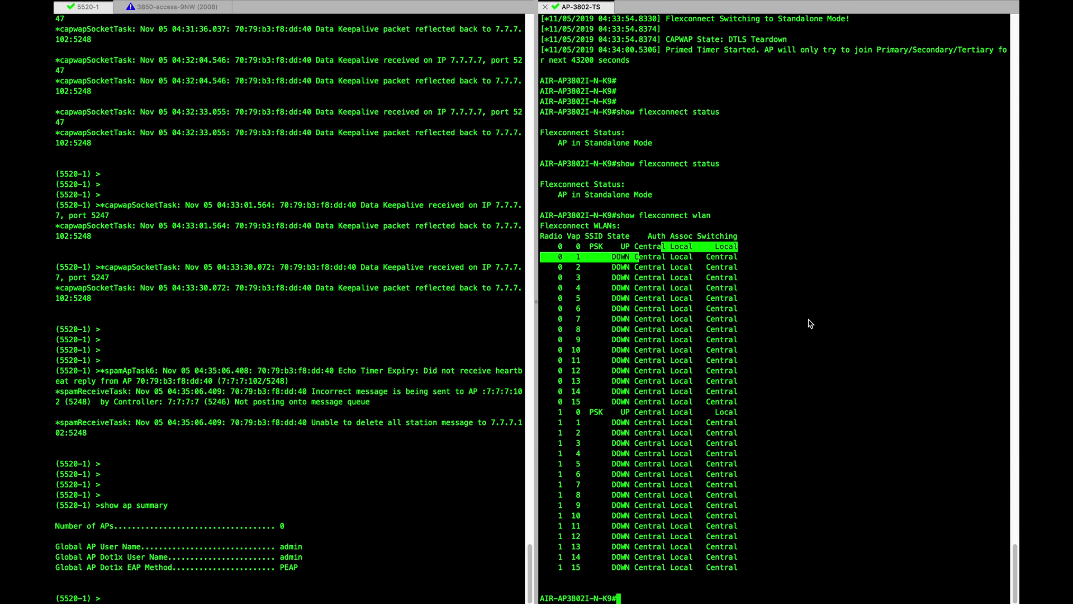
drag(739, 247, 715, 250)
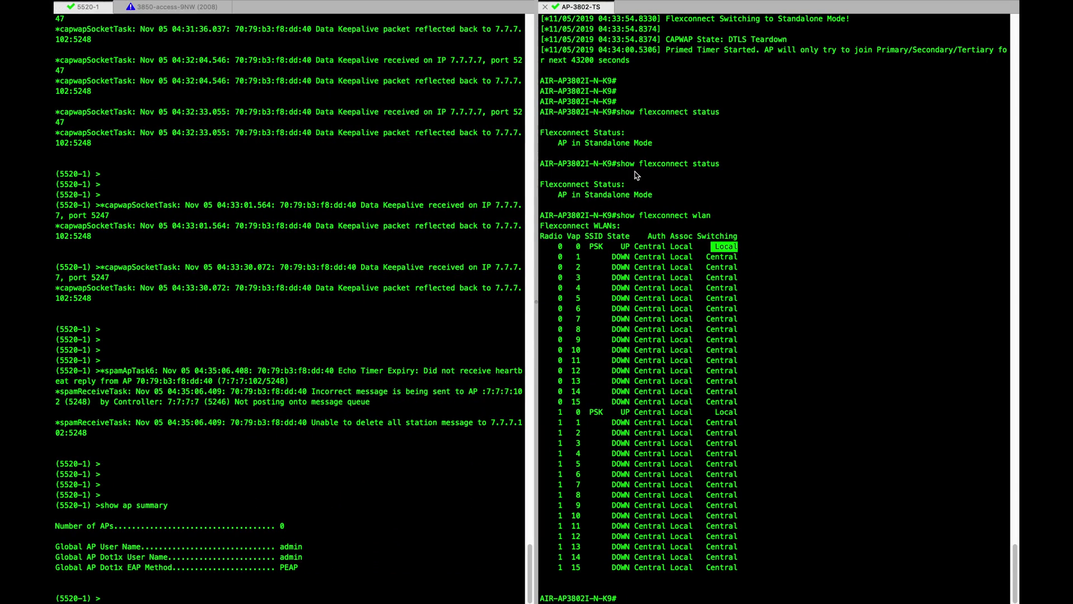
drag(654, 196, 534, 176)
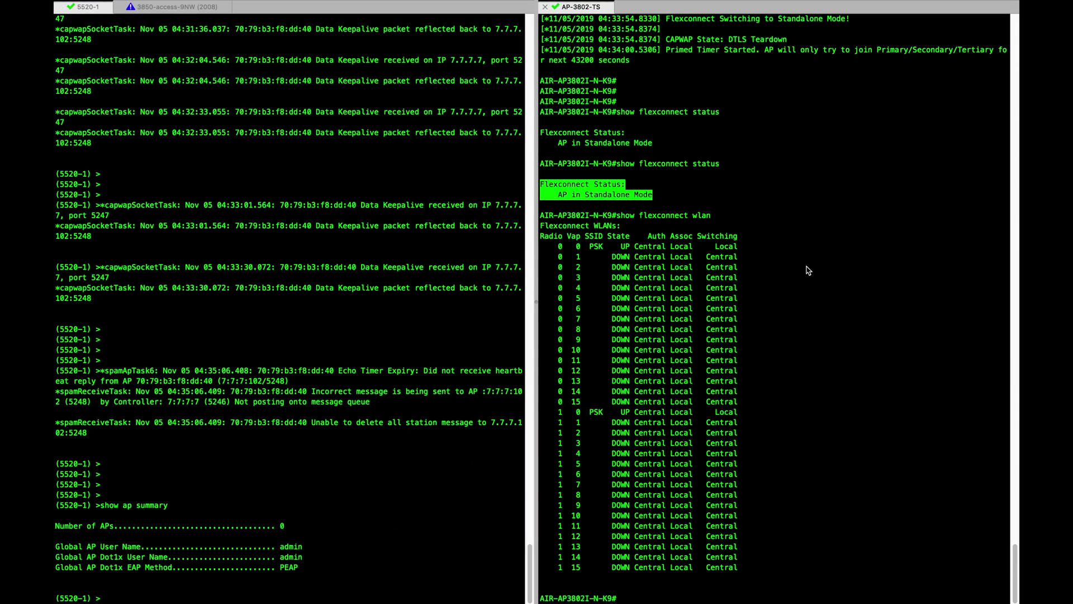
drag(743, 249, 522, 240)
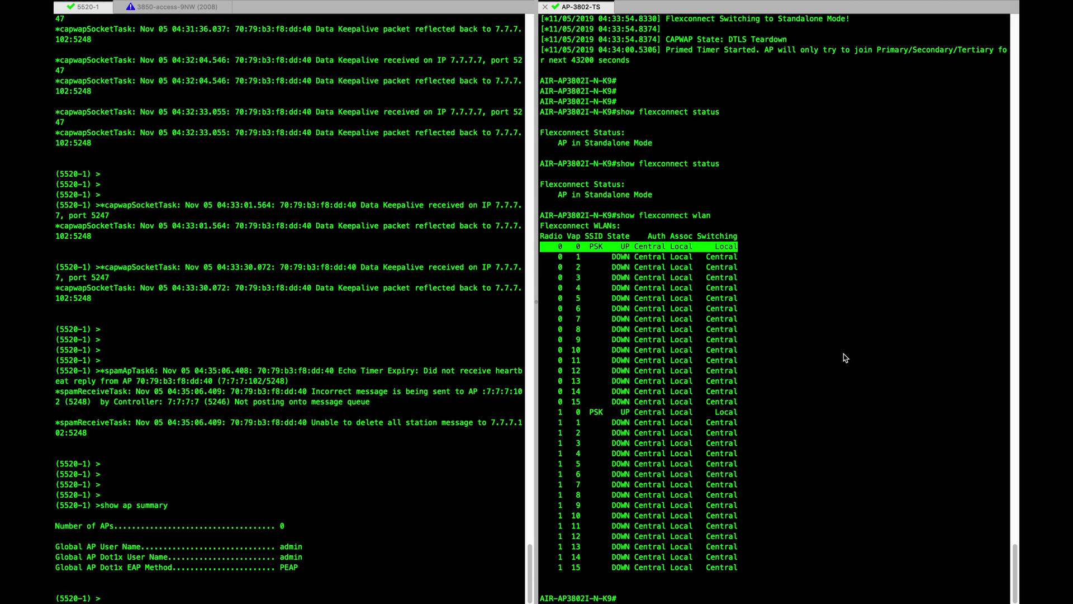